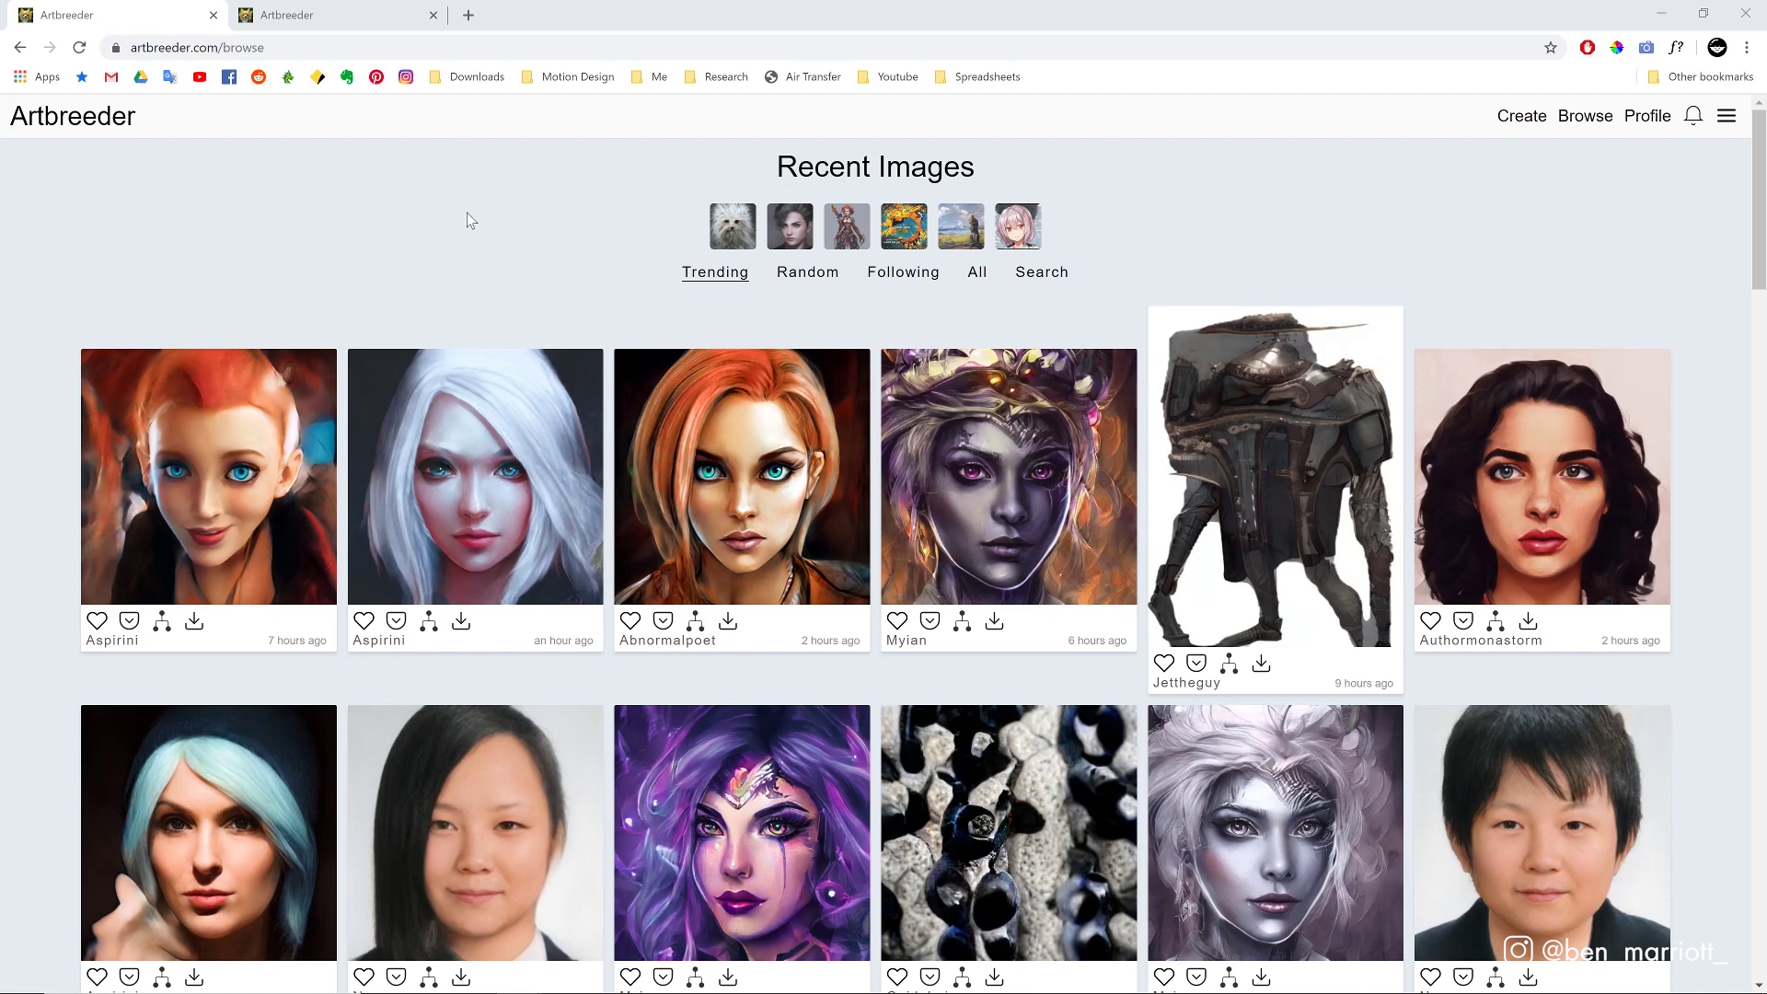
# Open the Portraits upload page from Create, showing 57 uploads remaining
pyautogui.scroll(-2, 324, 274)
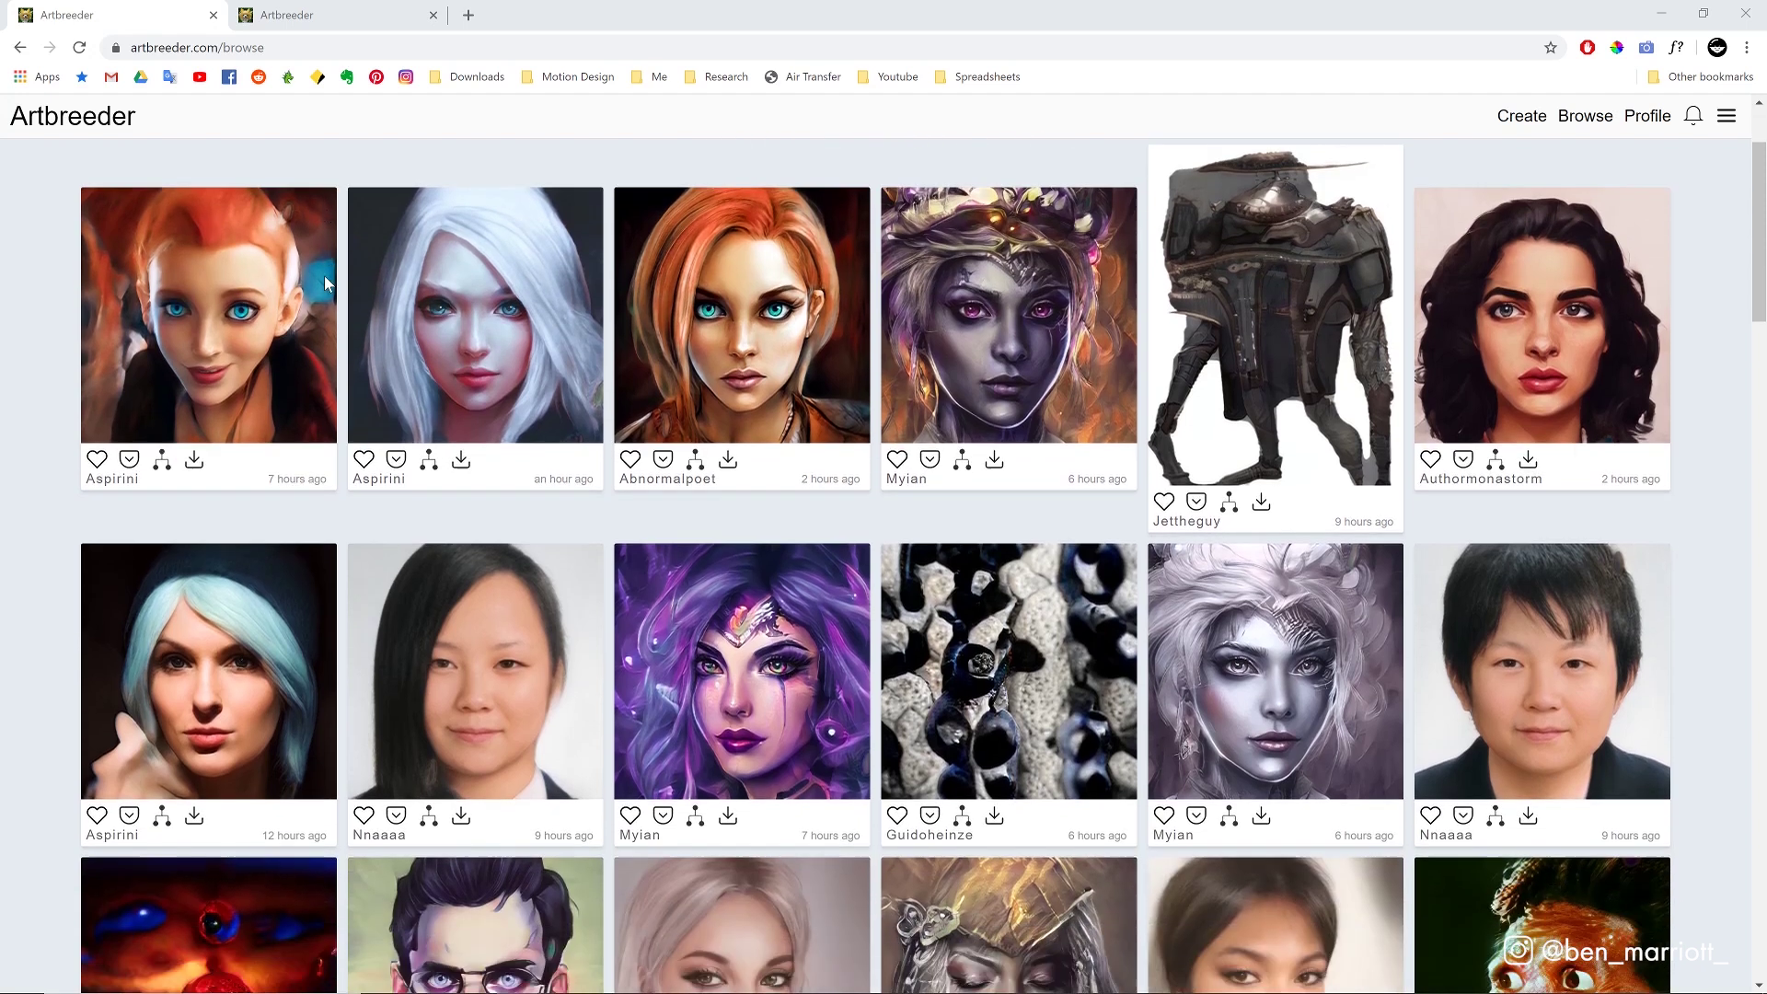
pyautogui.scroll(-3, 324, 274)
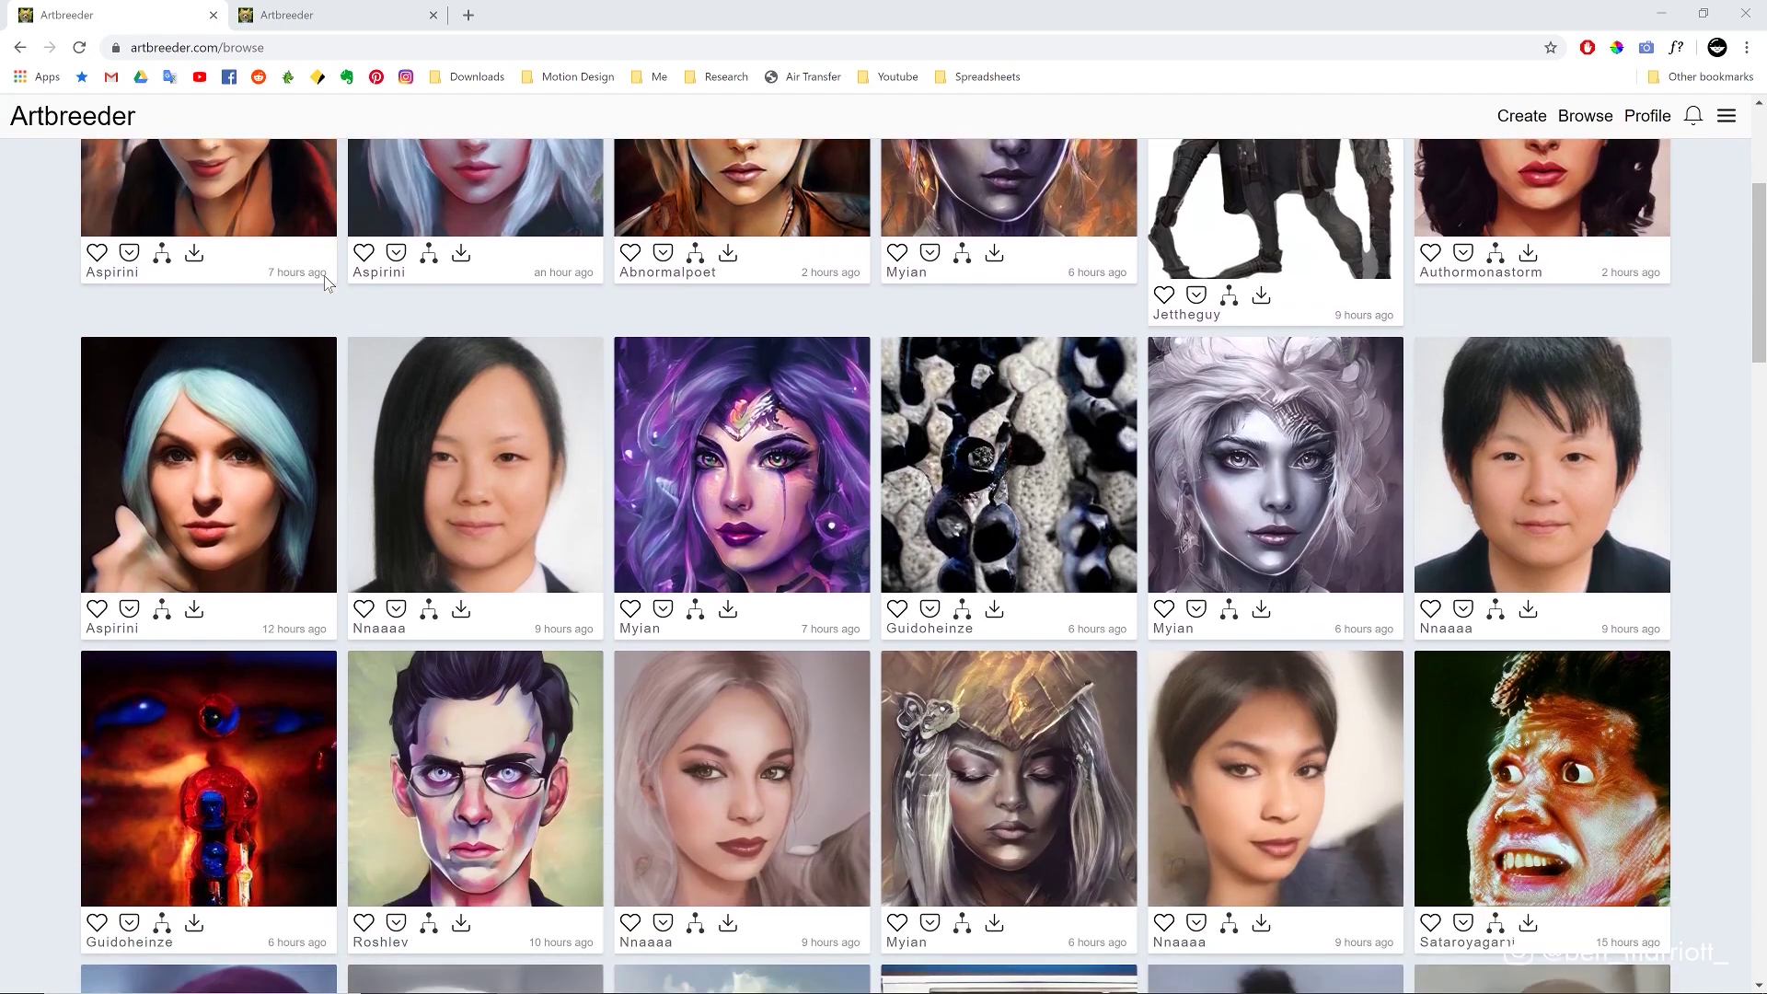
pyautogui.scroll(-4, 324, 274)
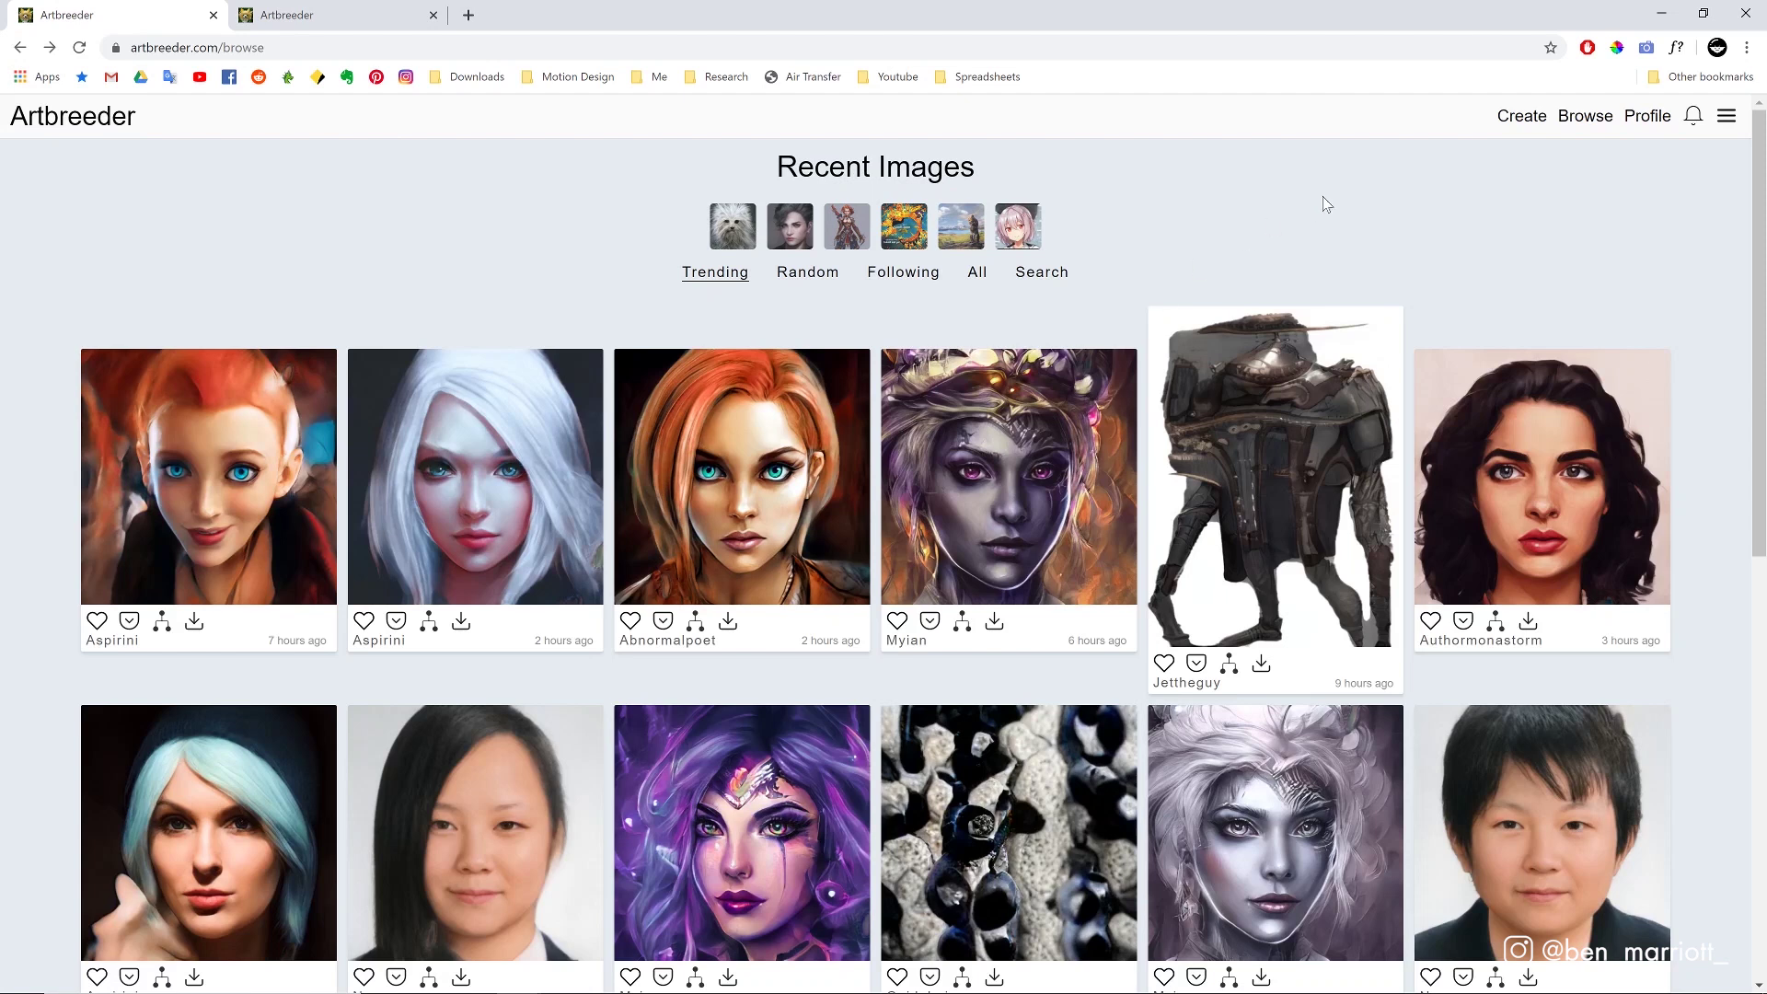
pyautogui.click(1520, 117)
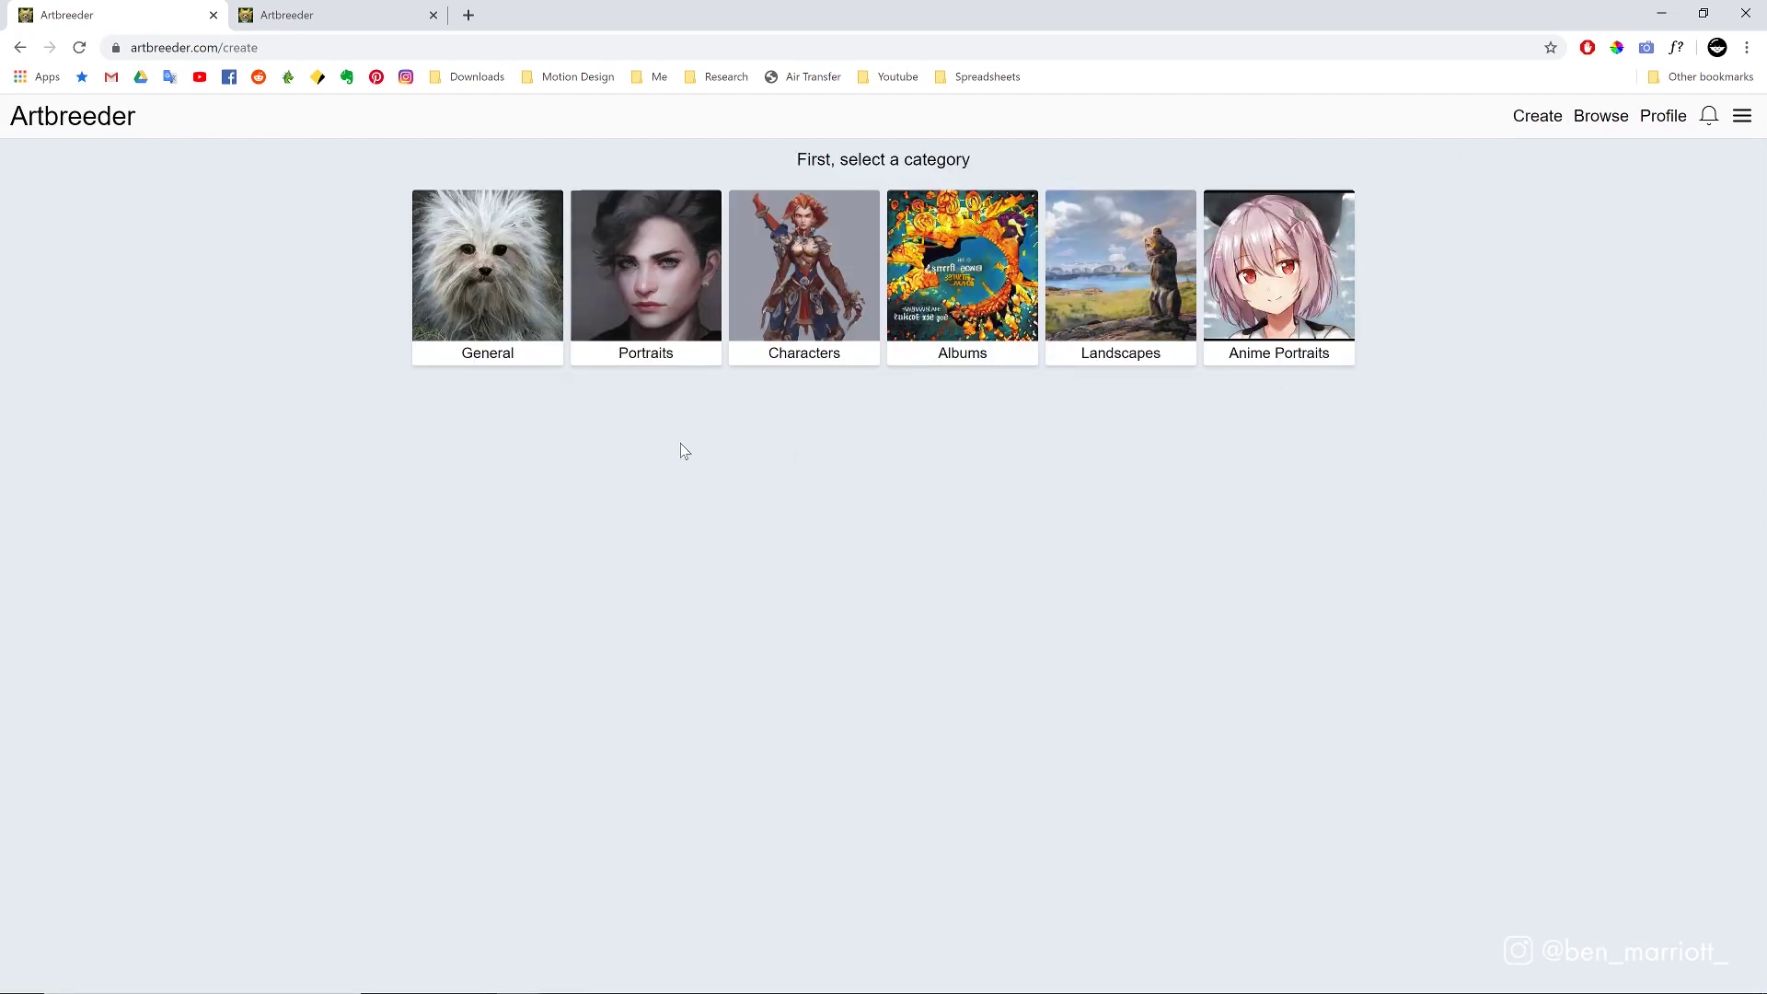
pyautogui.click(503, 314)
pyautogui.click(646, 276)
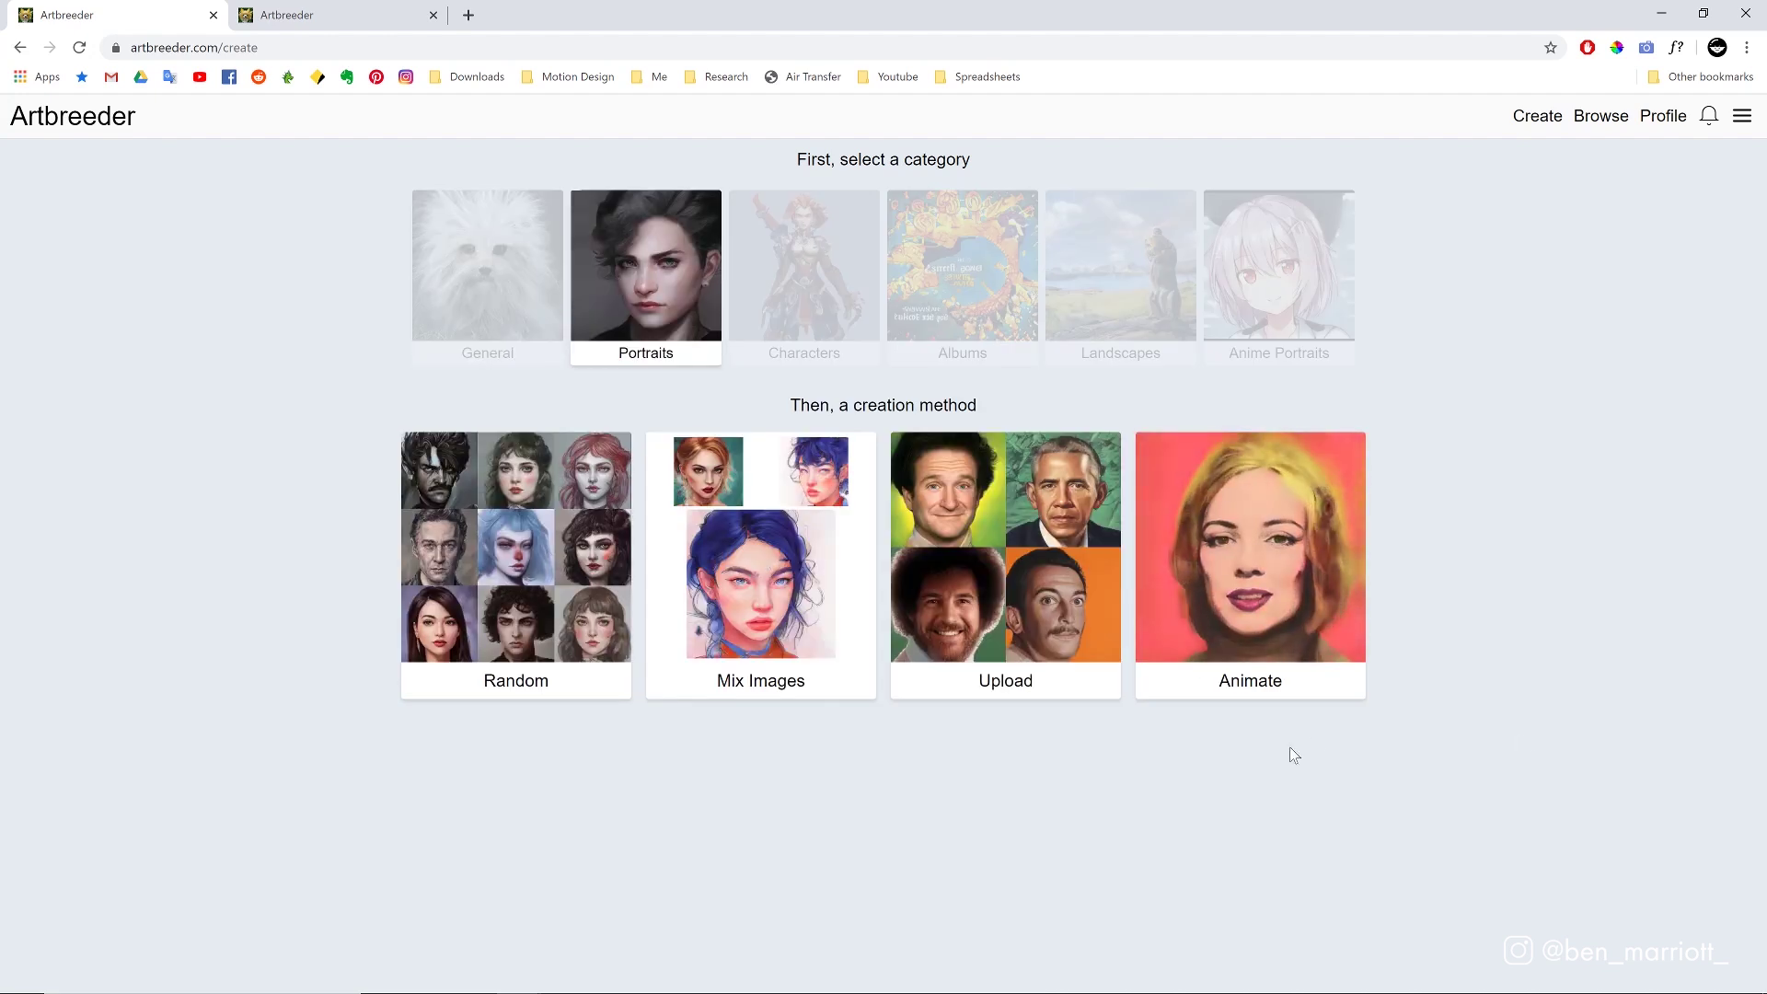
pyautogui.click(962, 277)
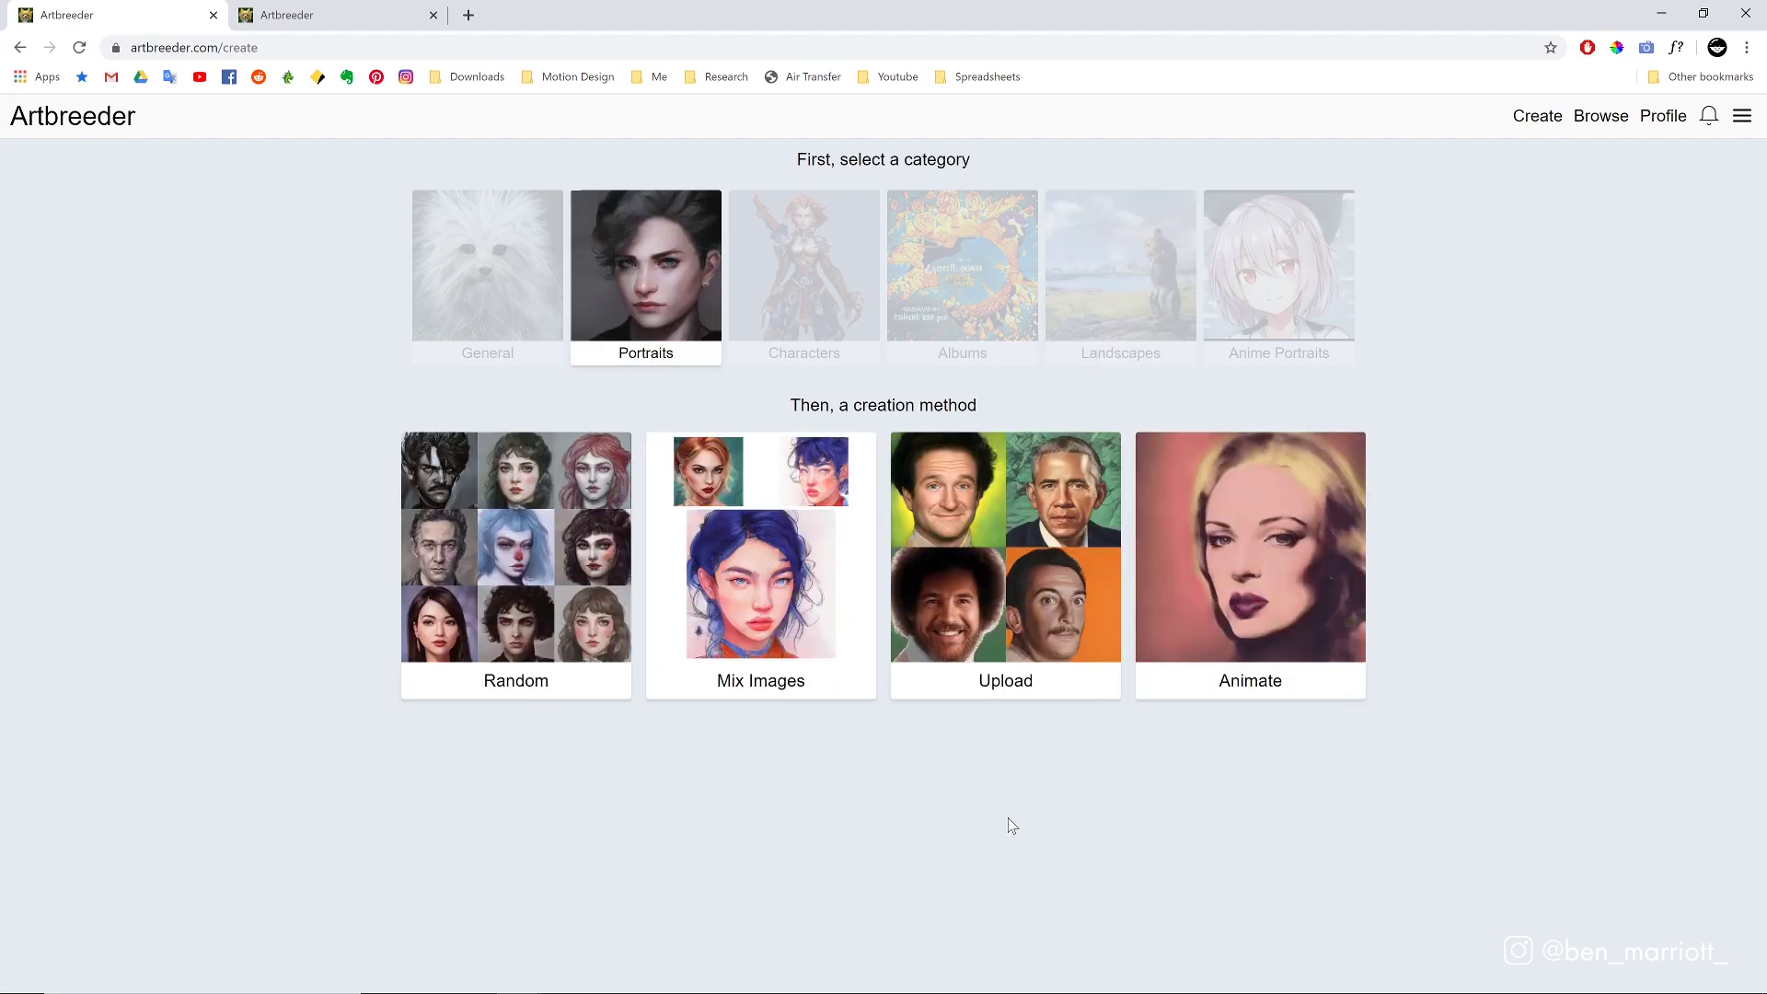
pyautogui.click(994, 570)
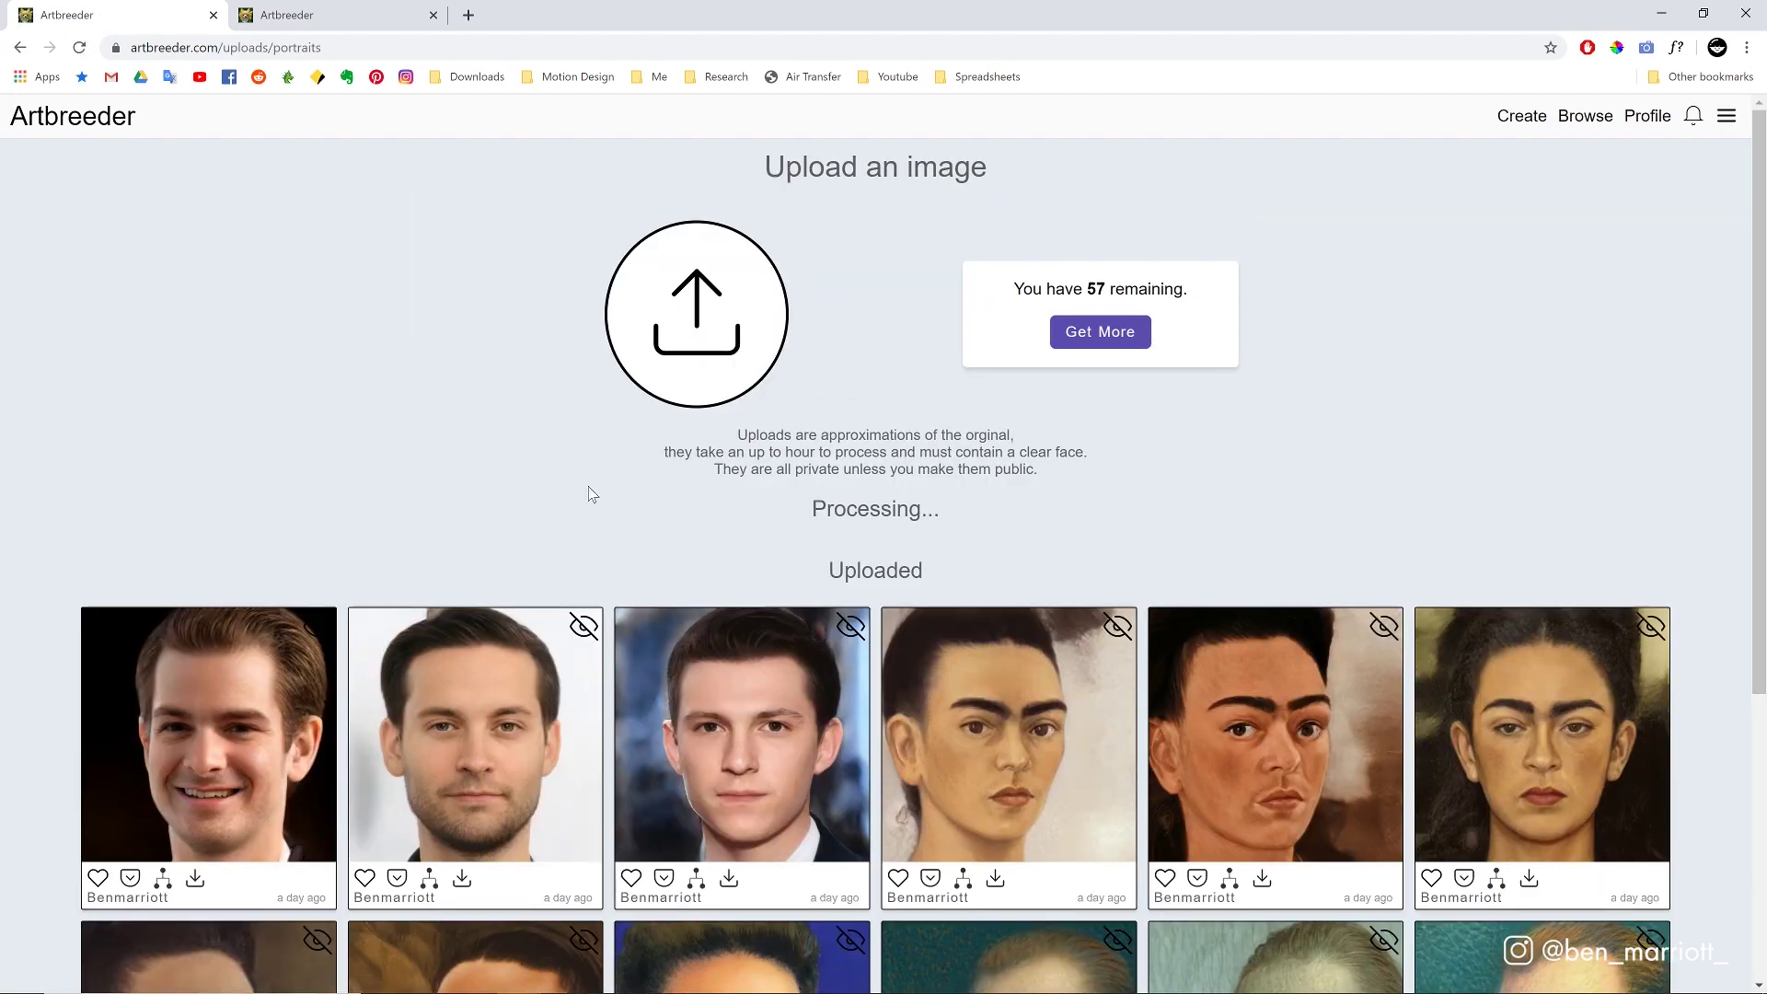
# Upload a new portrait photo from the computer, leaving 56 uploads
pyautogui.click(709, 290)
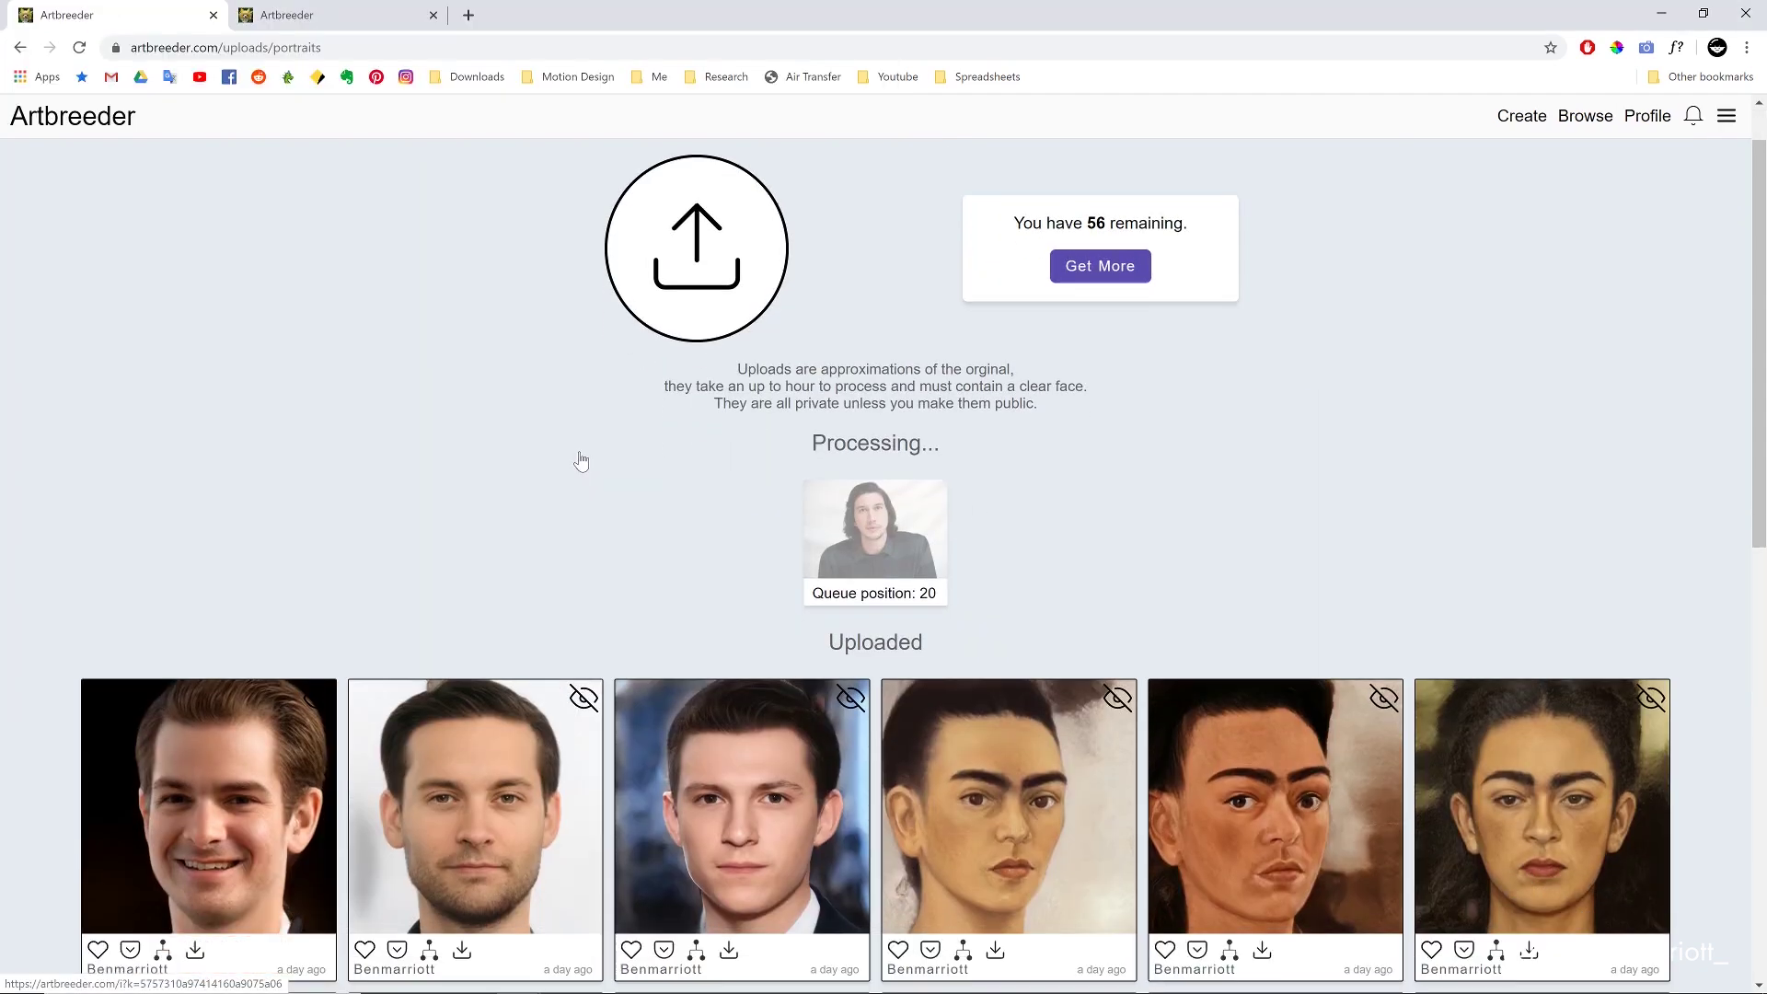
pyautogui.scroll(-10, 579, 461)
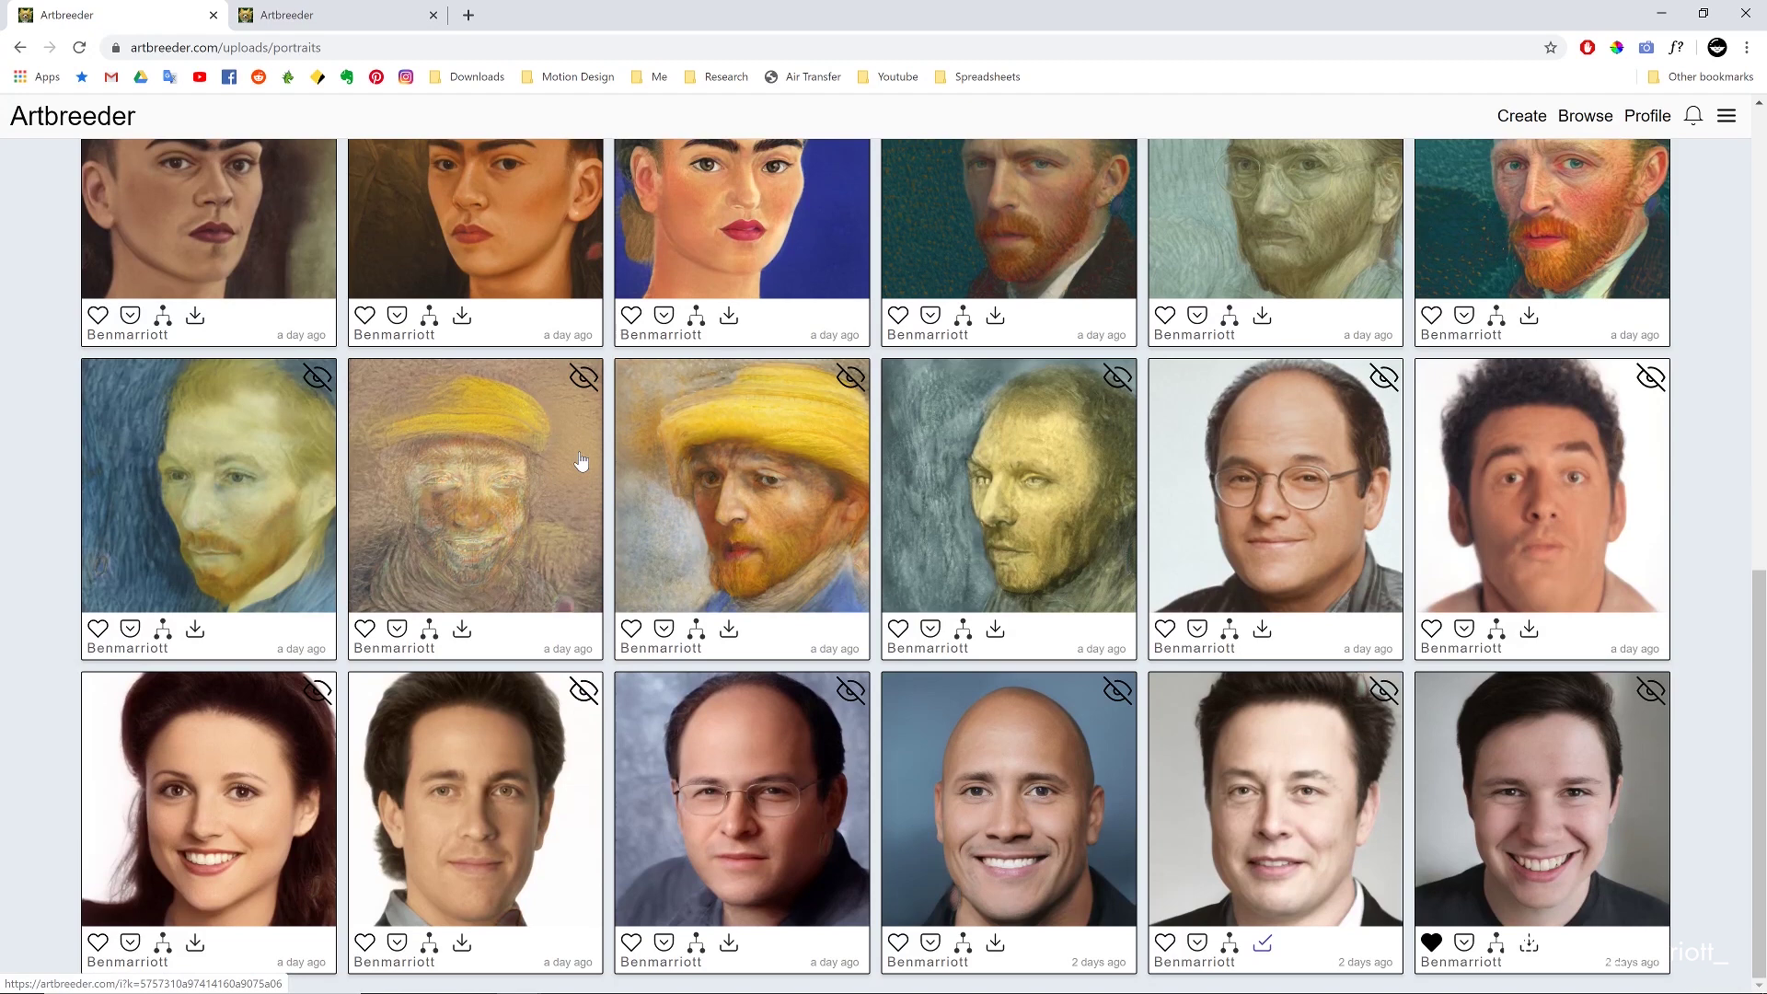
pyautogui.scroll(9, 580, 461)
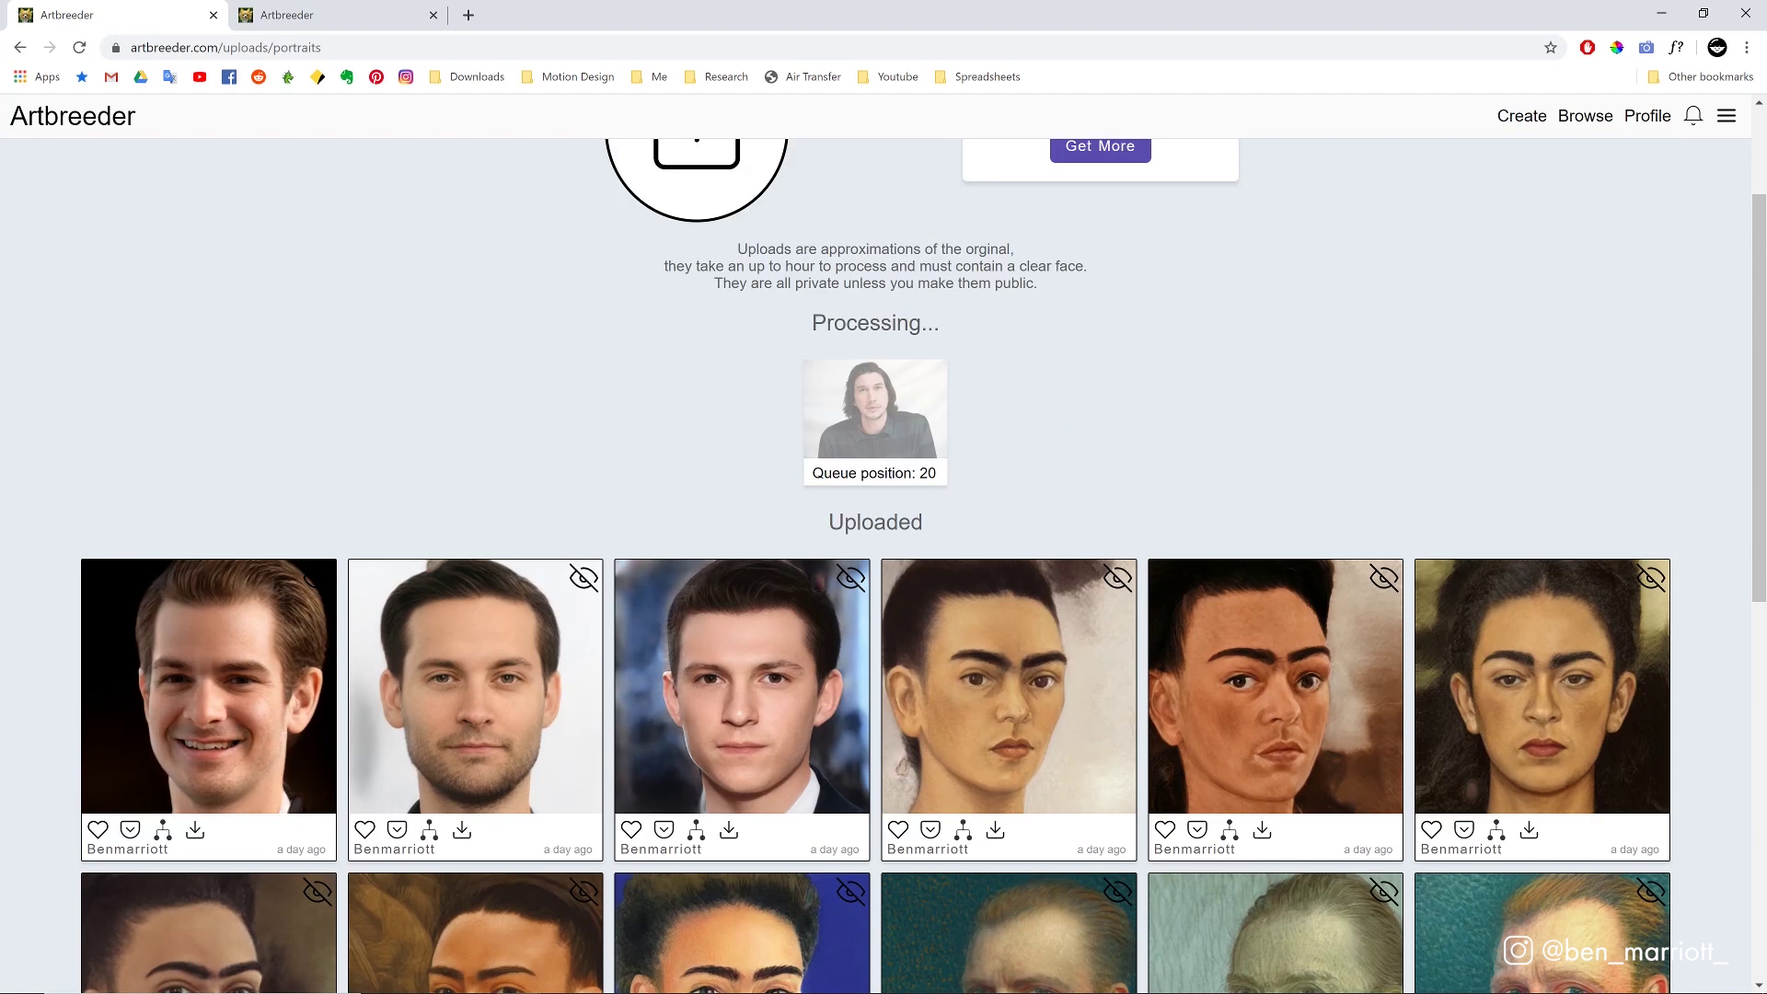
pyautogui.scroll(2, 875, 553)
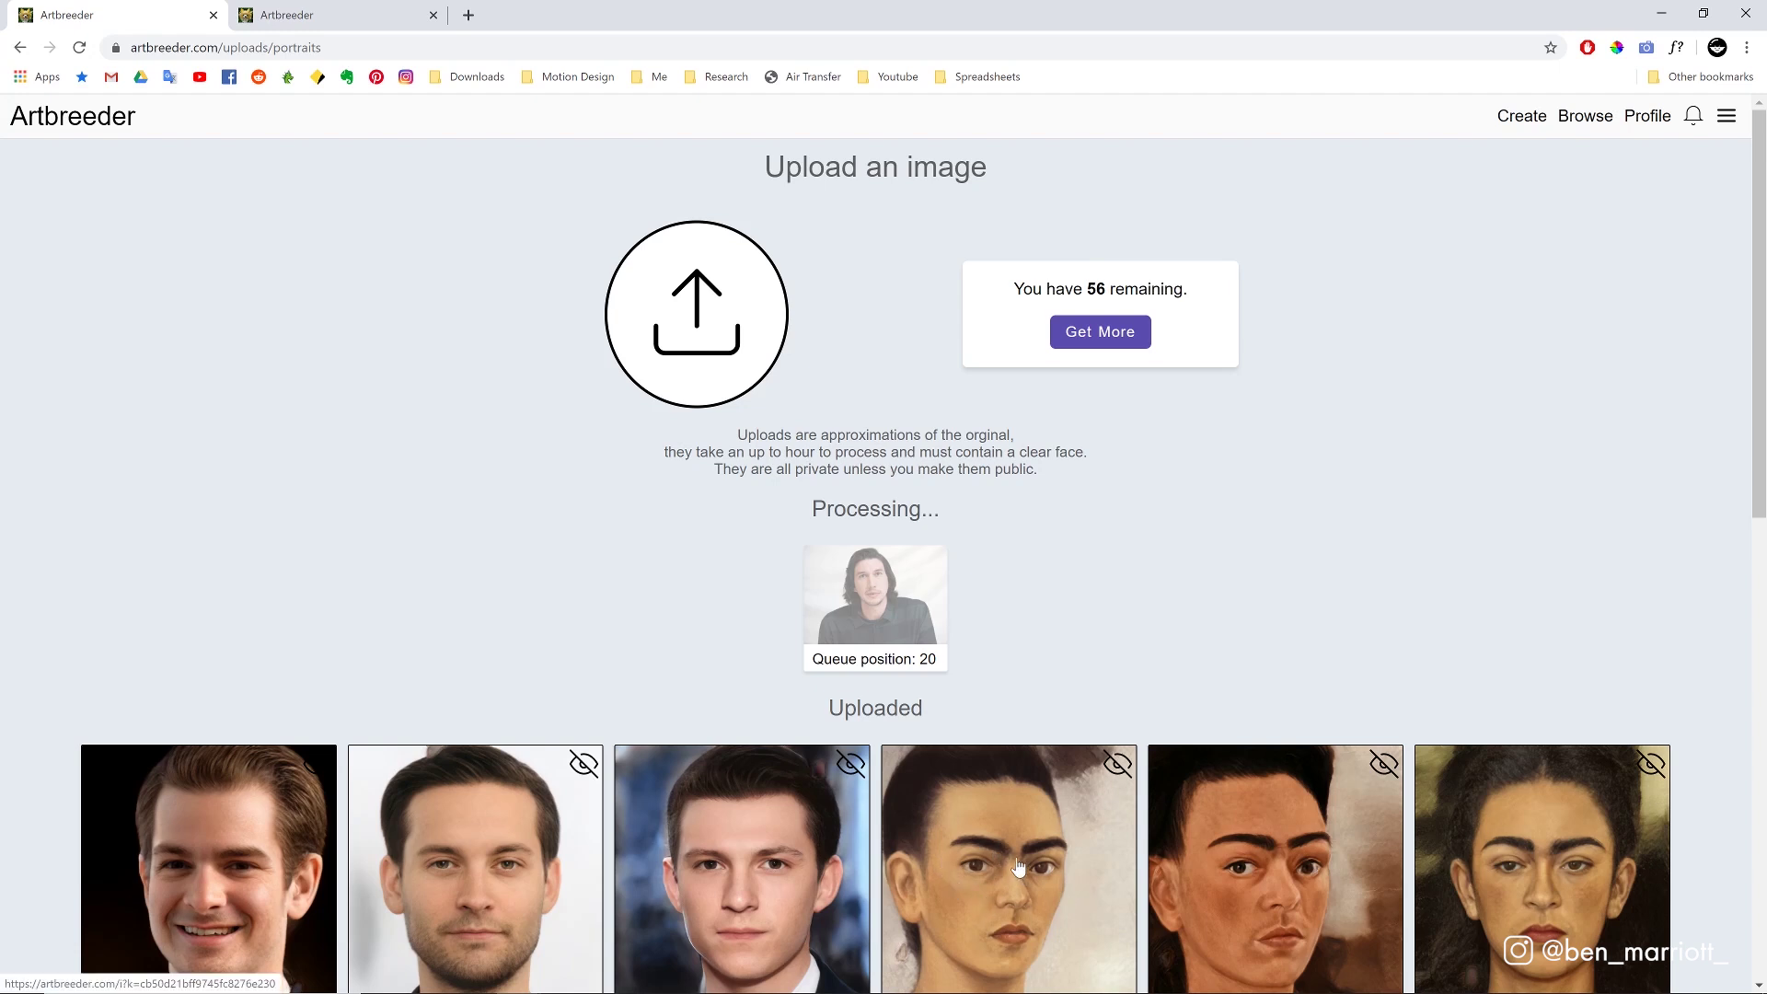
pyautogui.scroll(-10, 1019, 867)
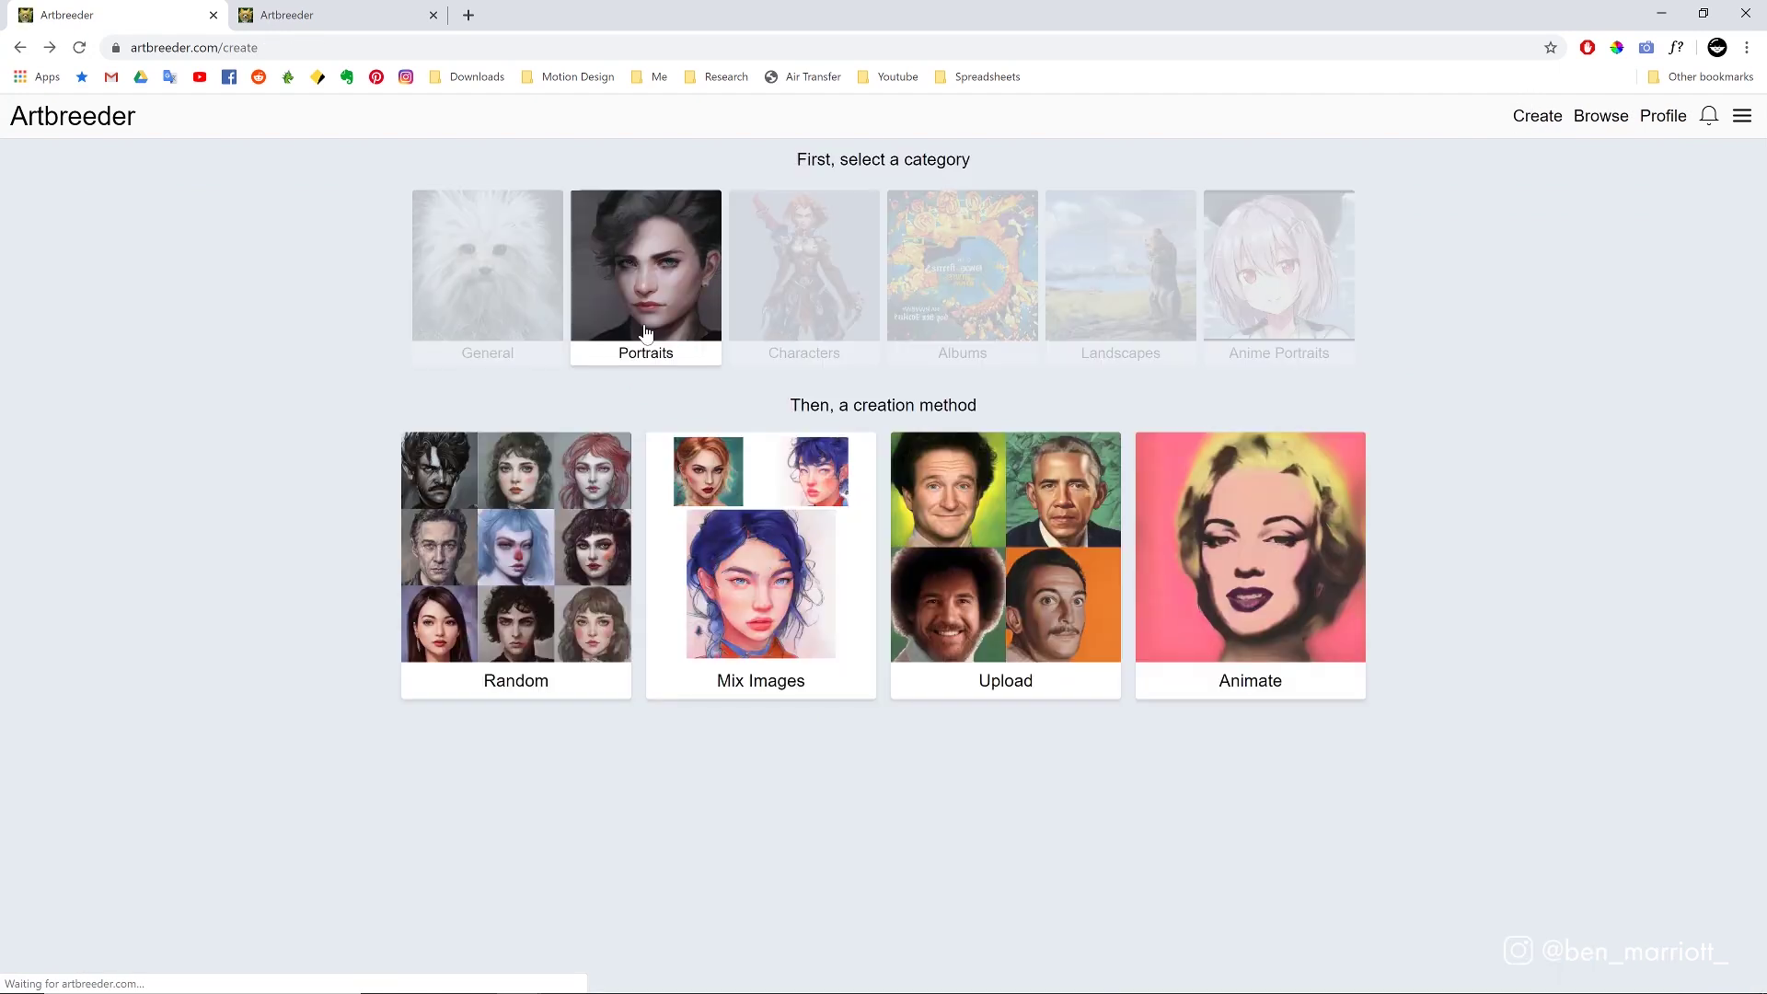
# Start a new portraits animation from the Animate page and add its first image
pyautogui.click(1250, 681)
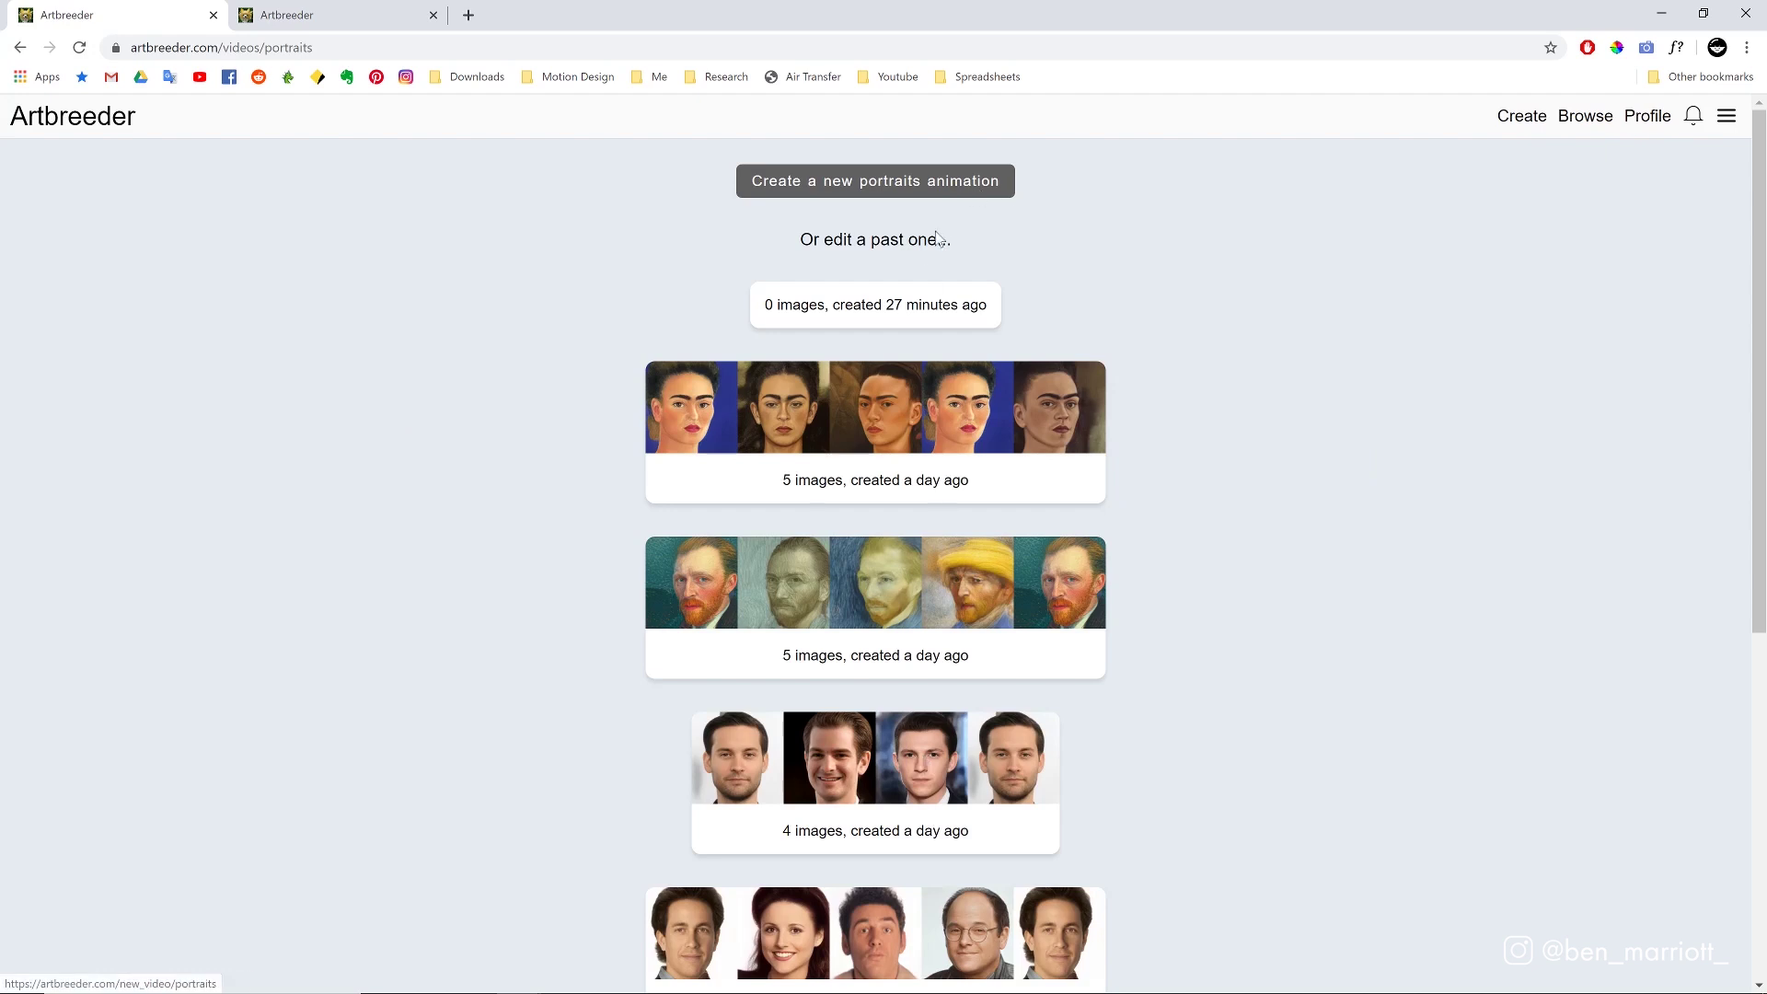
pyautogui.click(785, 189)
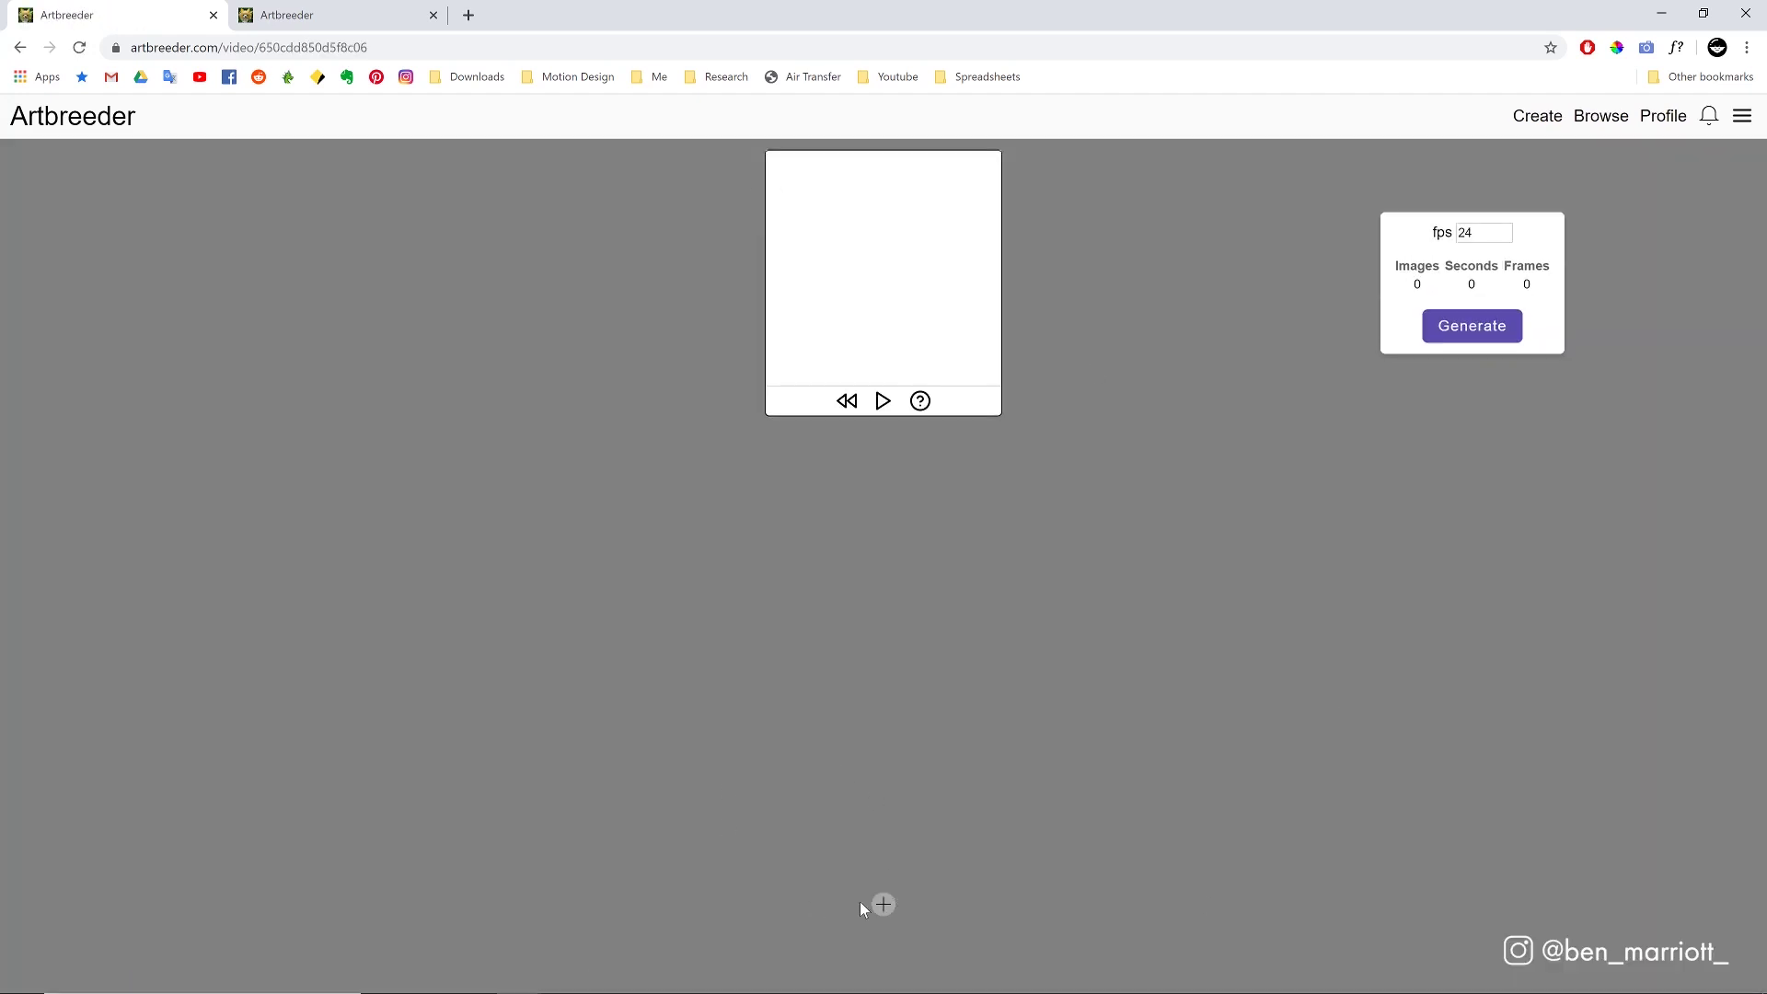
pyautogui.click(883, 906)
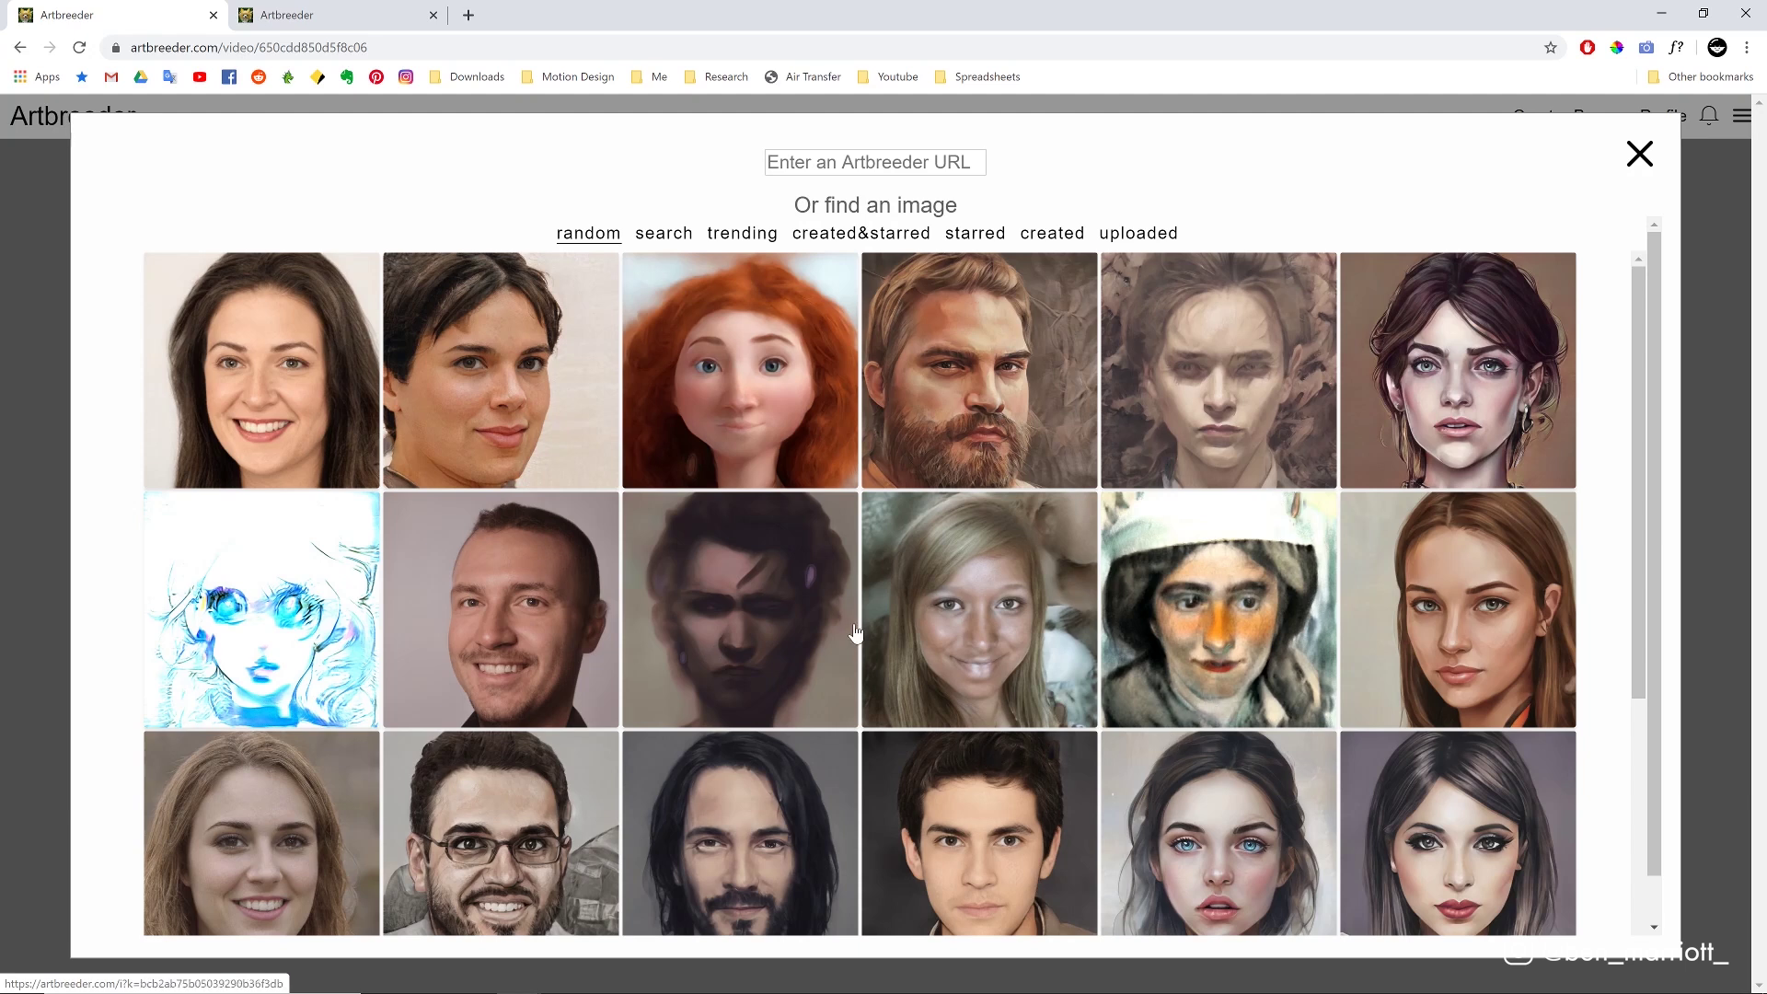
# Search the image picker for 'president', then switch to the user's uploaded portraits
pyautogui.scroll(-2, 854, 633)
pyautogui.scroll(2, 854, 633)
pyautogui.click(663, 233)
pyautogui.write('president')
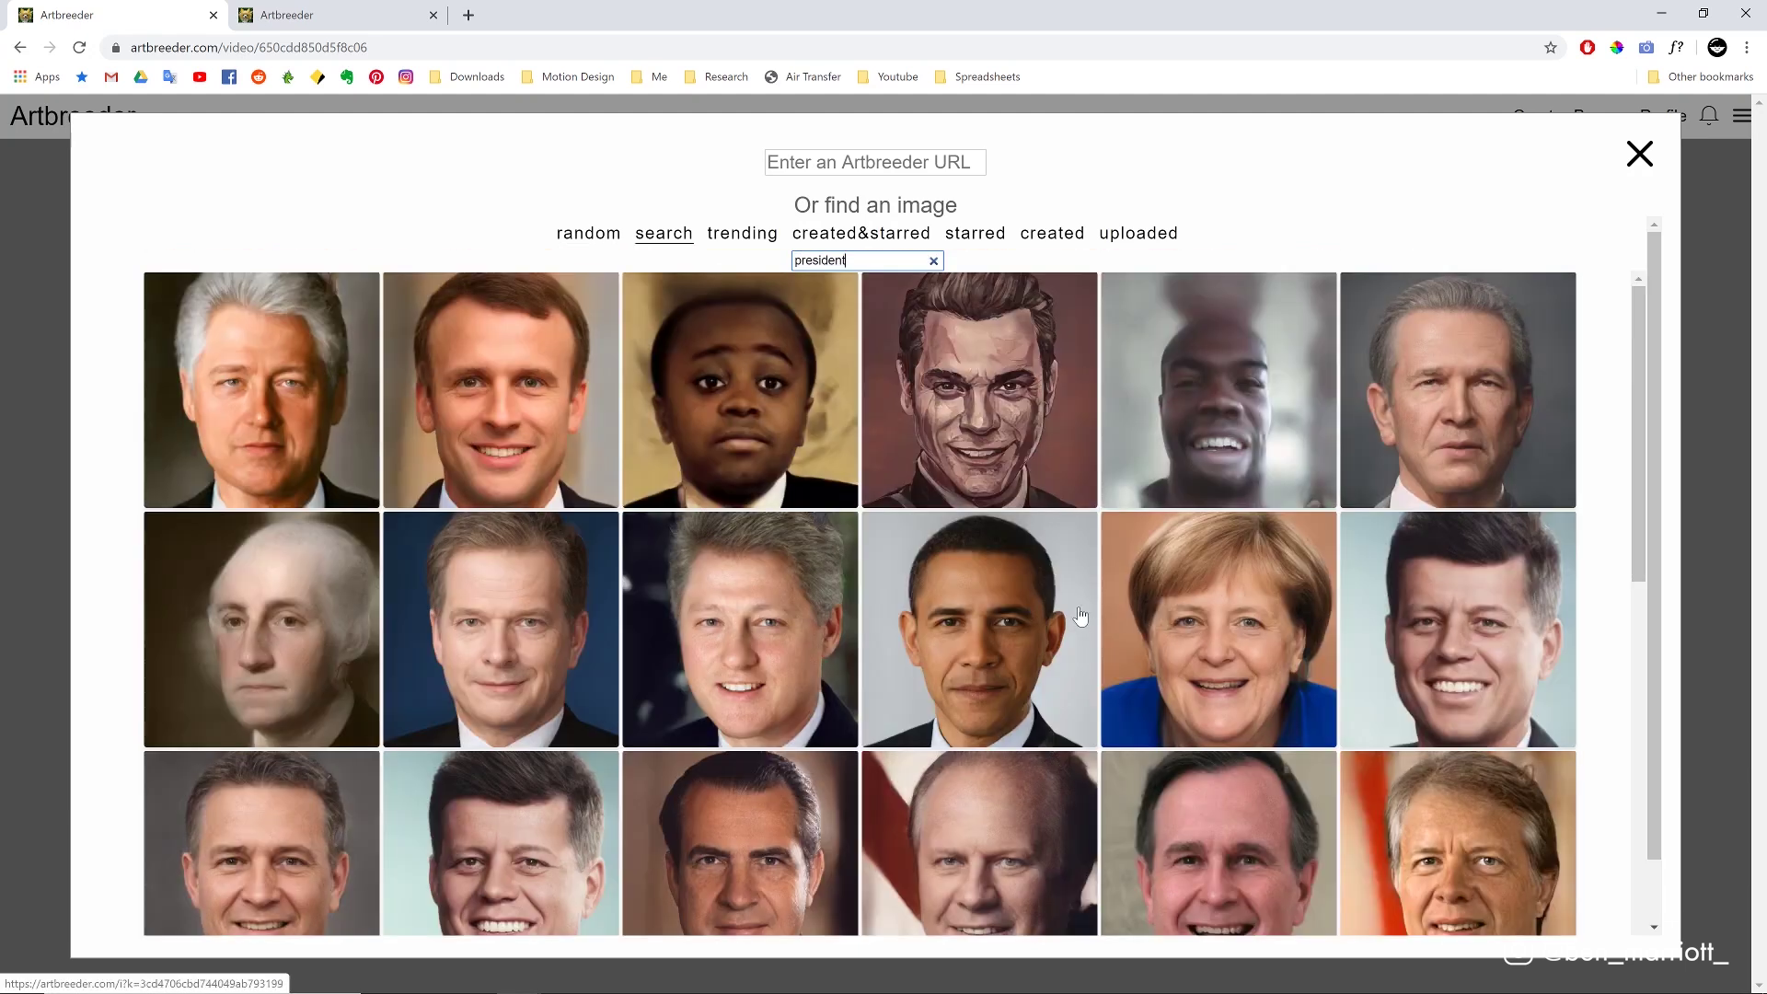
pyautogui.click(738, 235)
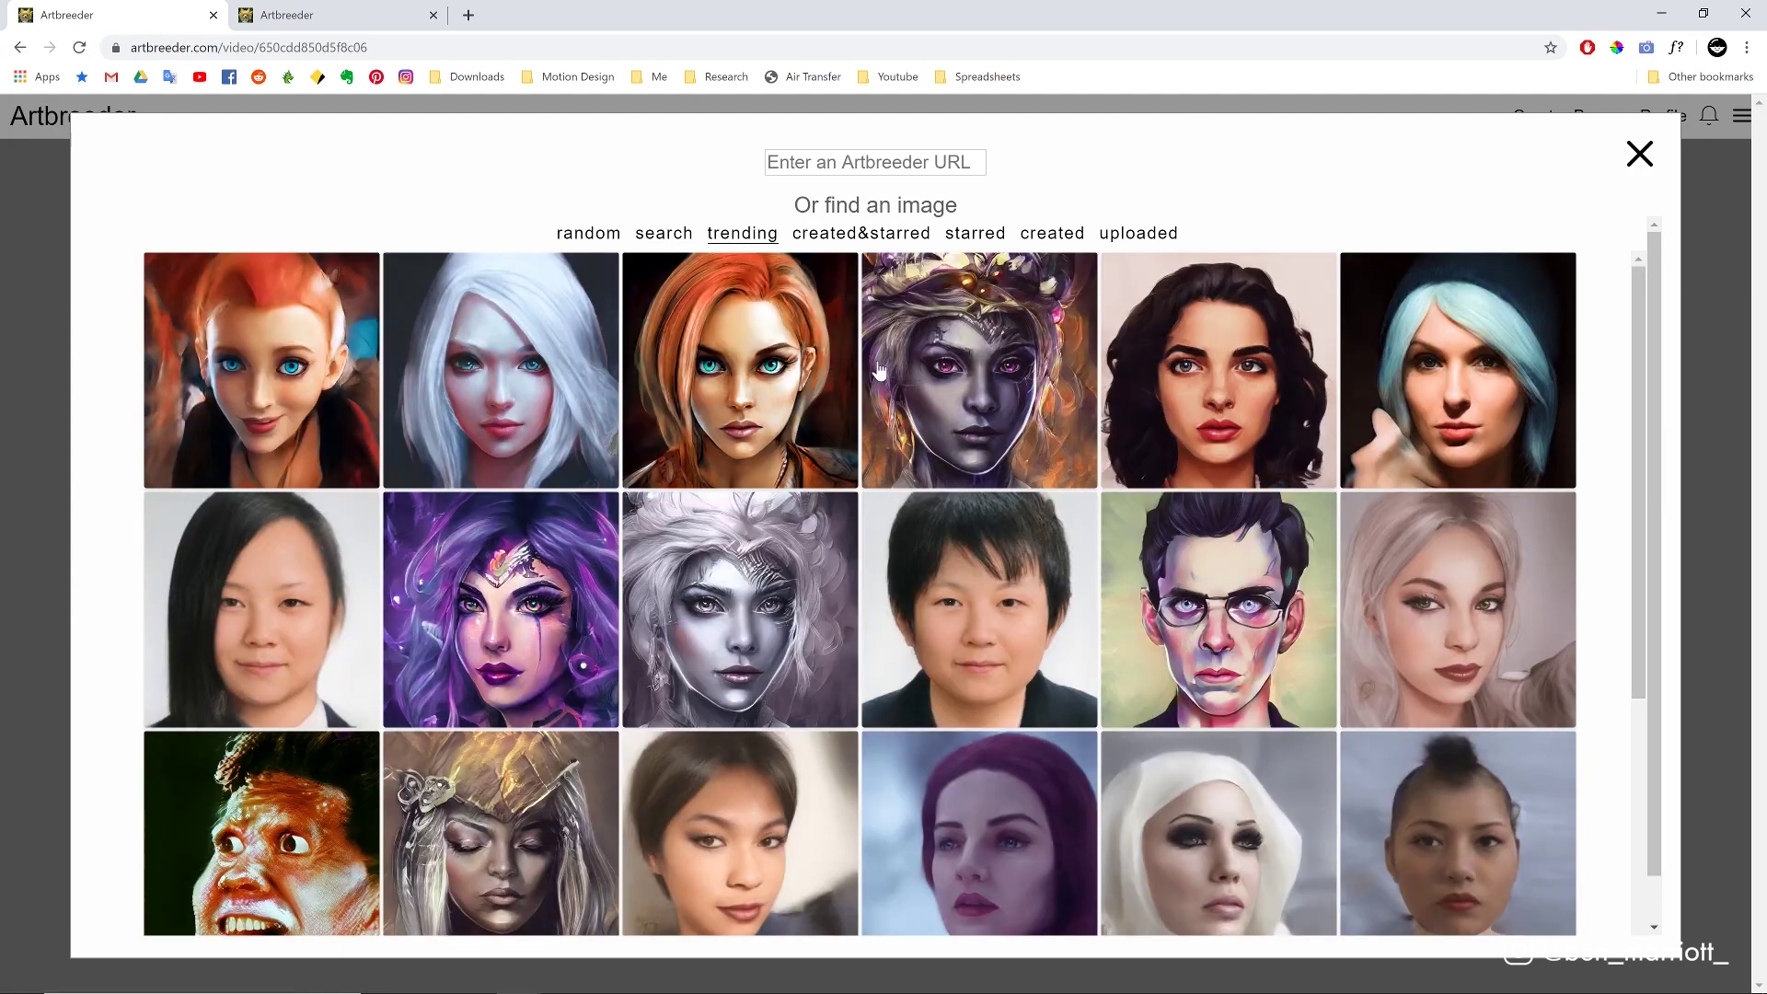
pyautogui.click(840, 235)
pyautogui.click(1051, 235)
pyautogui.click(1141, 240)
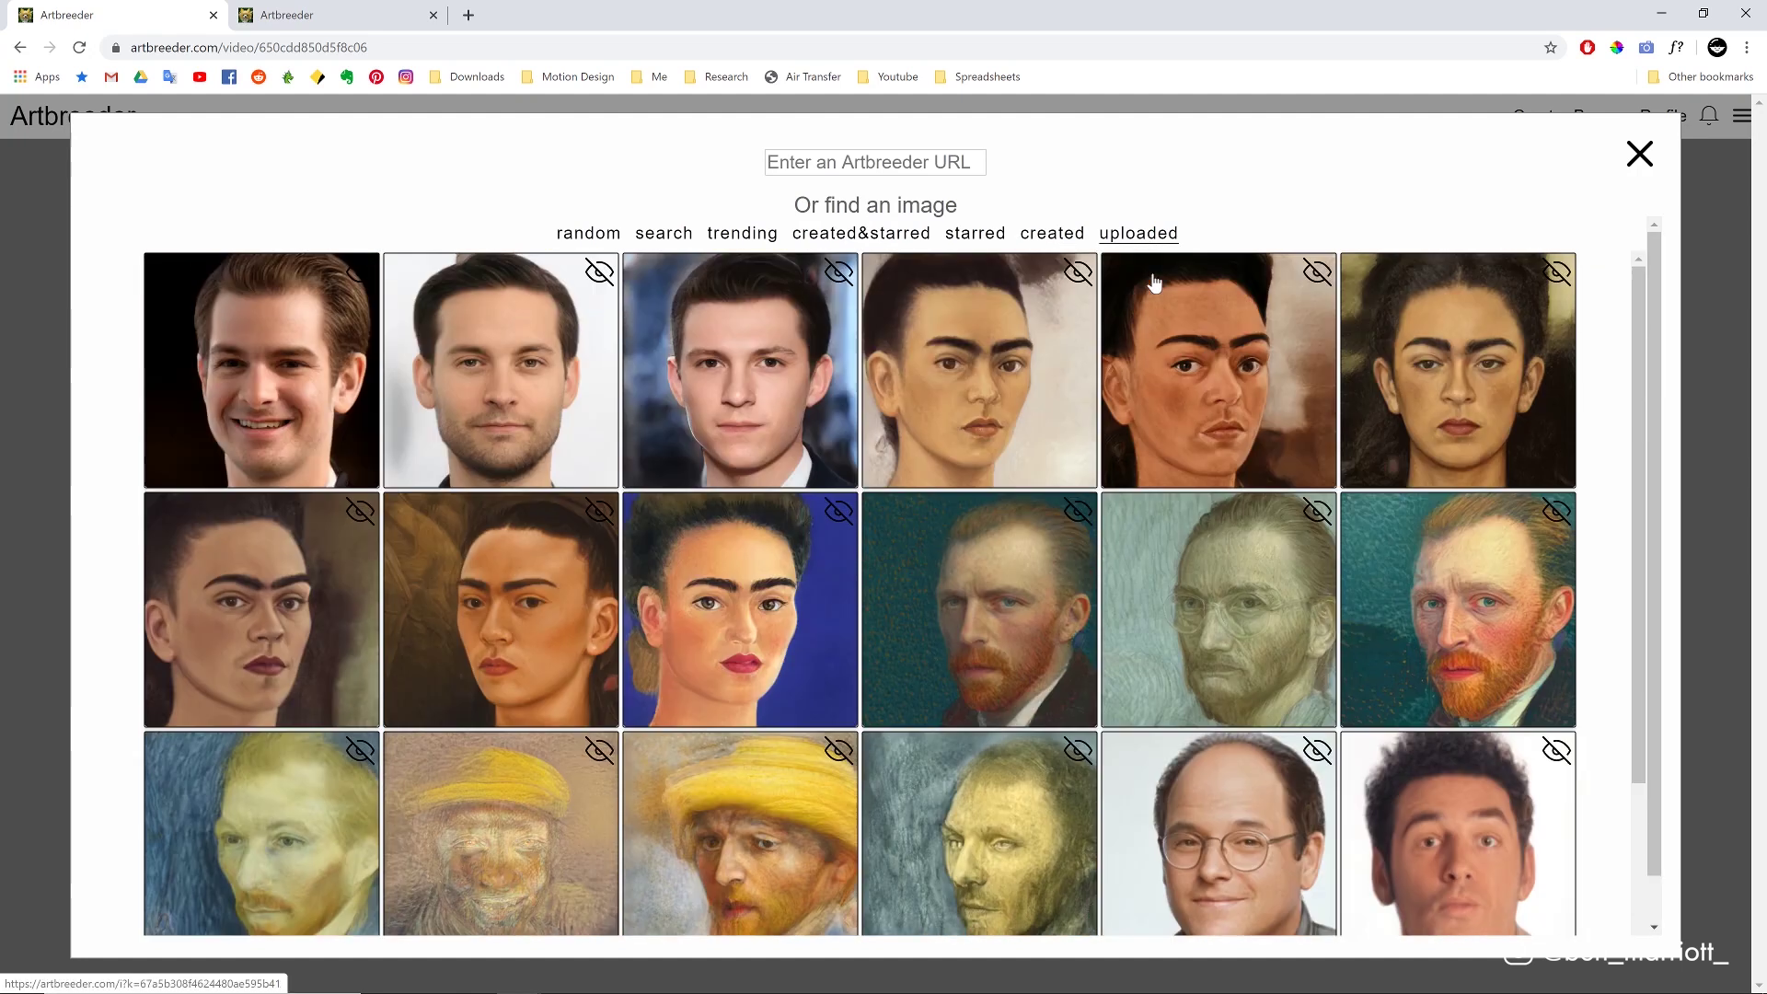
pyautogui.scroll(-3, 694, 642)
# Fill the timeline: dark-haired man, smiling woman, curly-haired man, bald man with glasses, dark-haired man
pyautogui.click(486, 842)
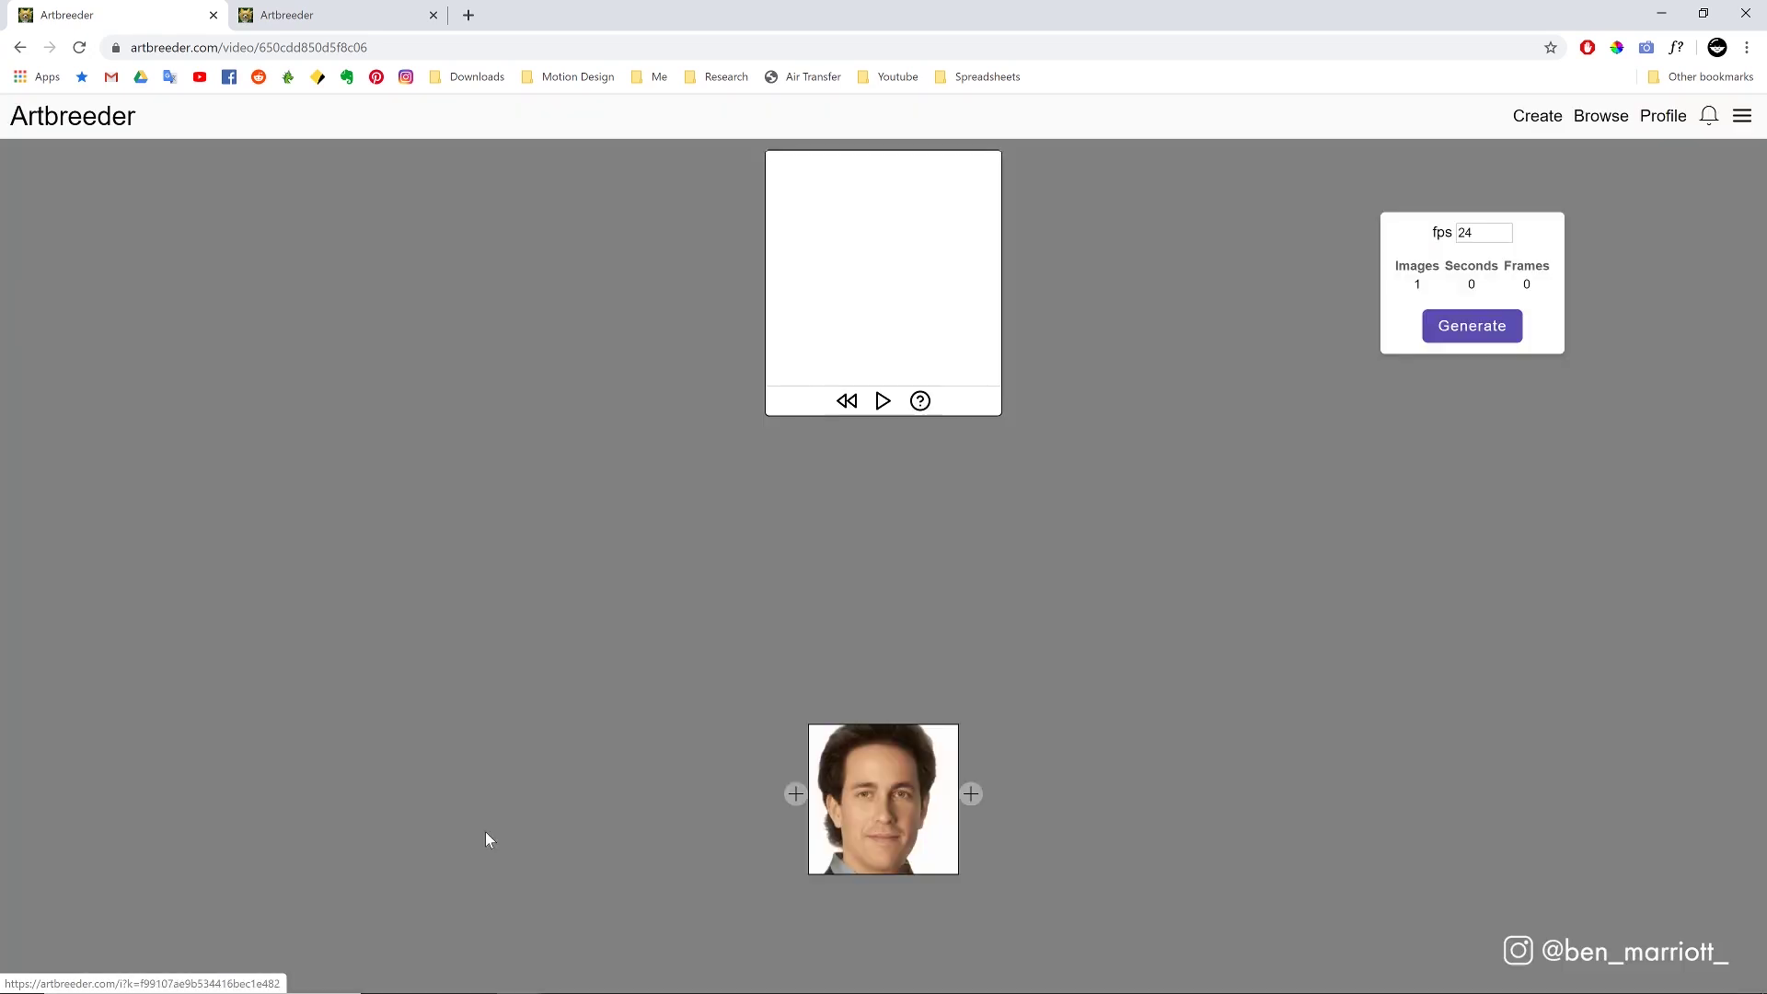
pyautogui.click(971, 794)
pyautogui.scroll(-1, 414, 764)
pyautogui.click(258, 828)
pyautogui.click(1058, 793)
pyautogui.click(1504, 578)
pyautogui.click(1139, 793)
pyautogui.click(1231, 625)
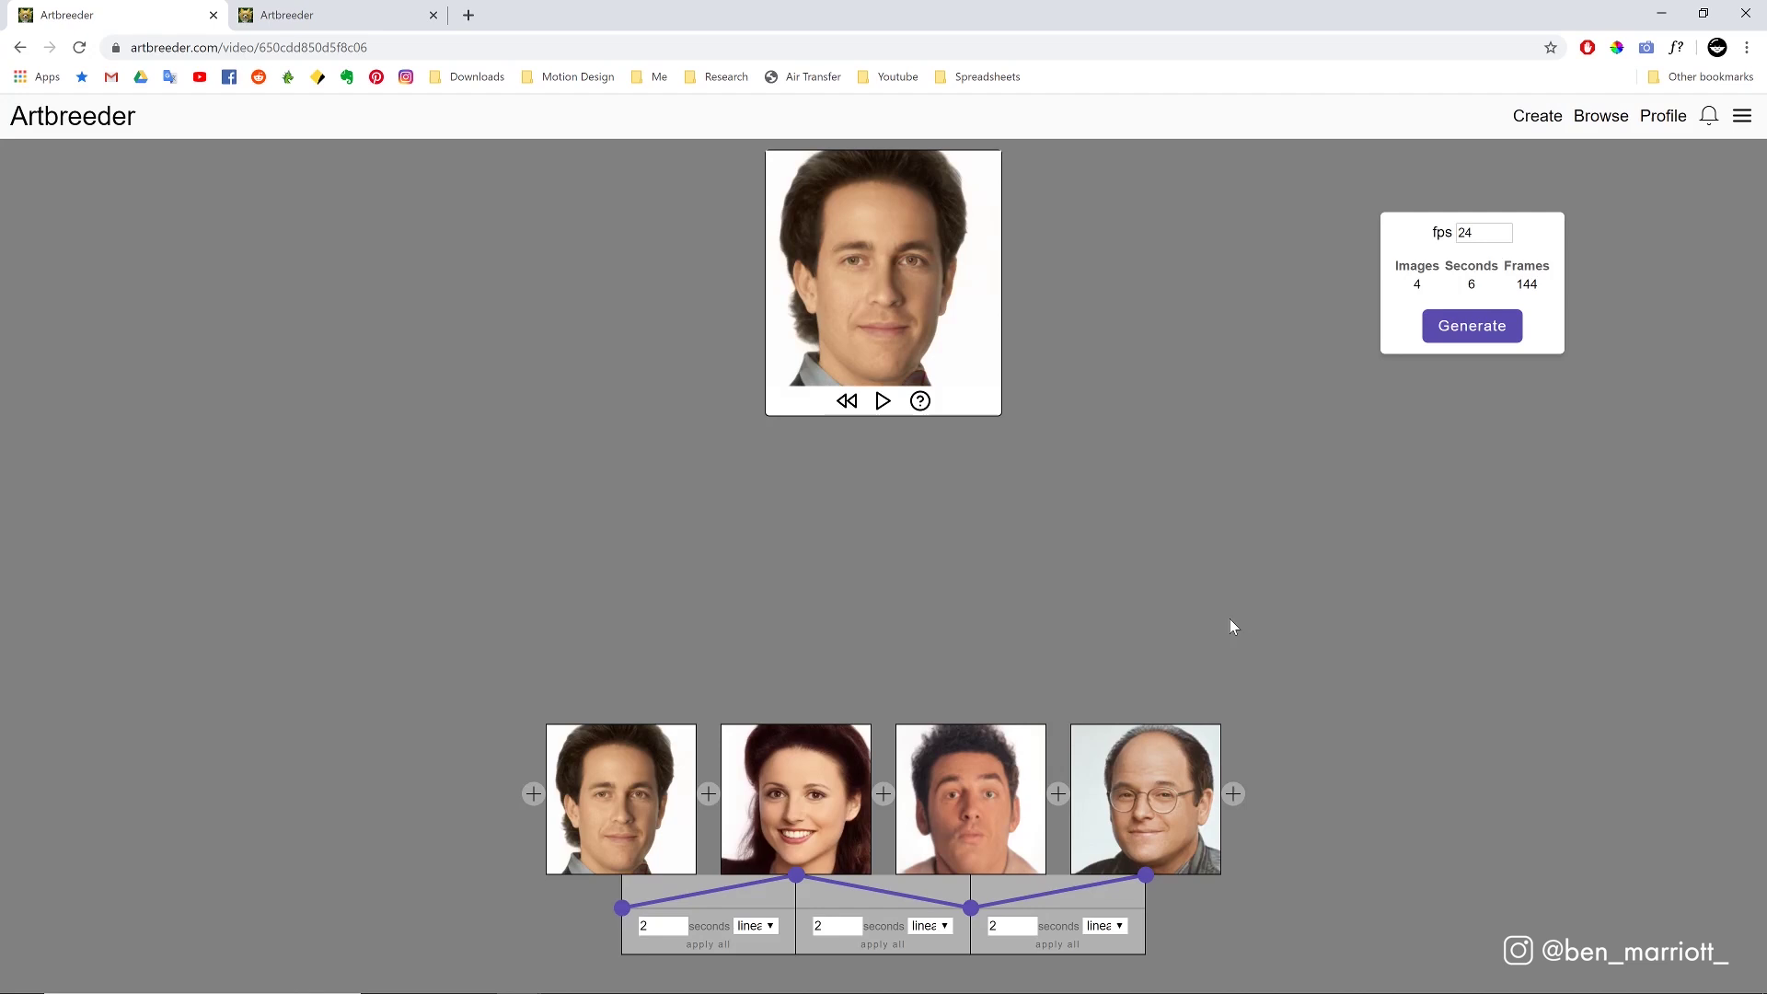
pyautogui.click(1233, 793)
pyautogui.click(533, 816)
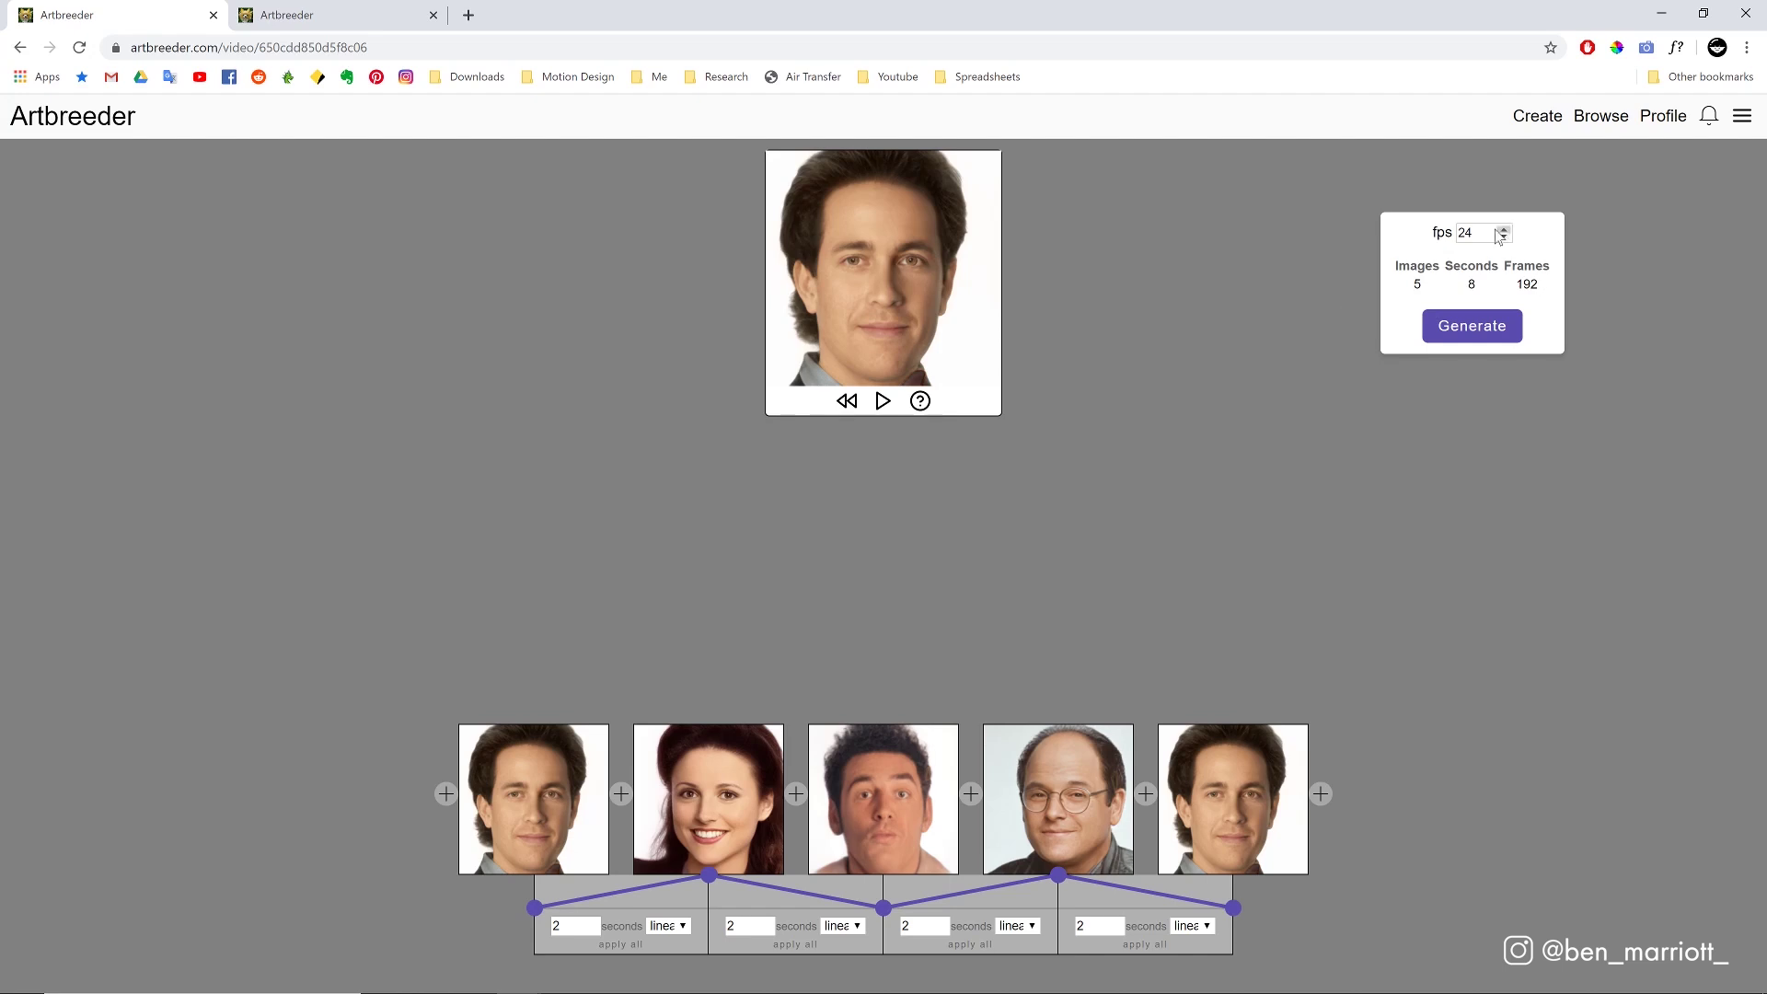
# Try a smooth eased curve on the first transition, then set it back to linear
pyautogui.moveTo(595, 737)
pyautogui.click(683, 926)
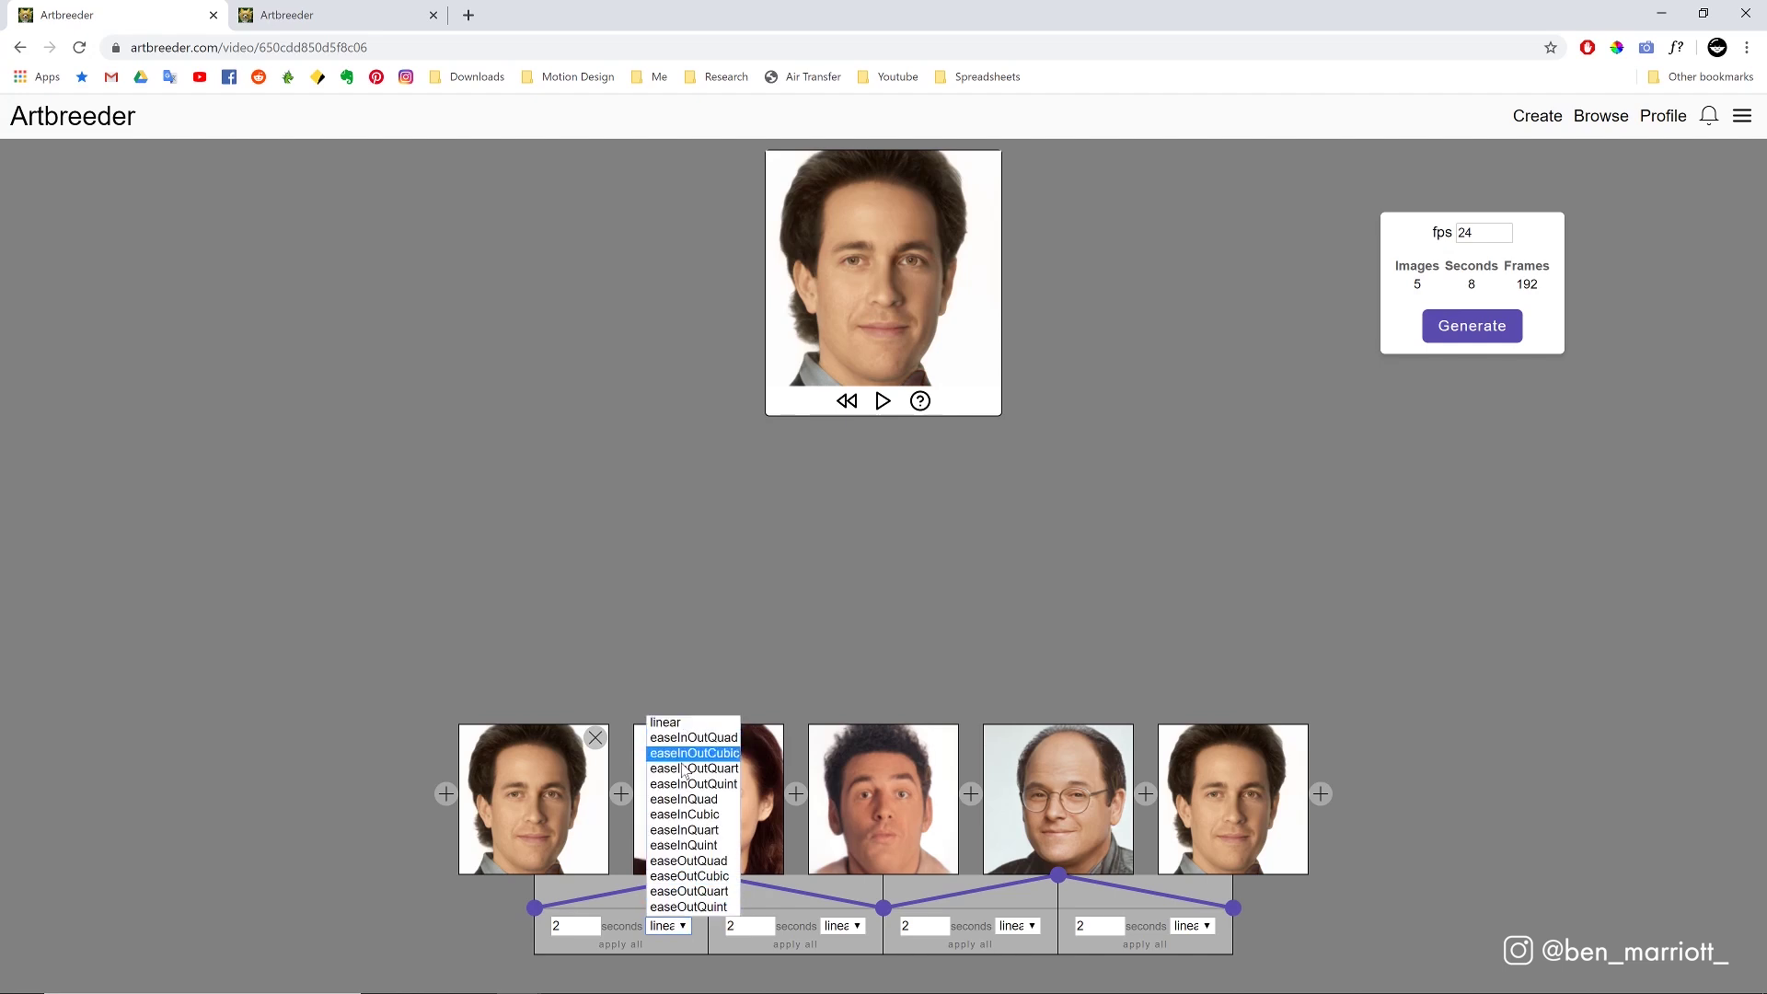
pyautogui.click(676, 725)
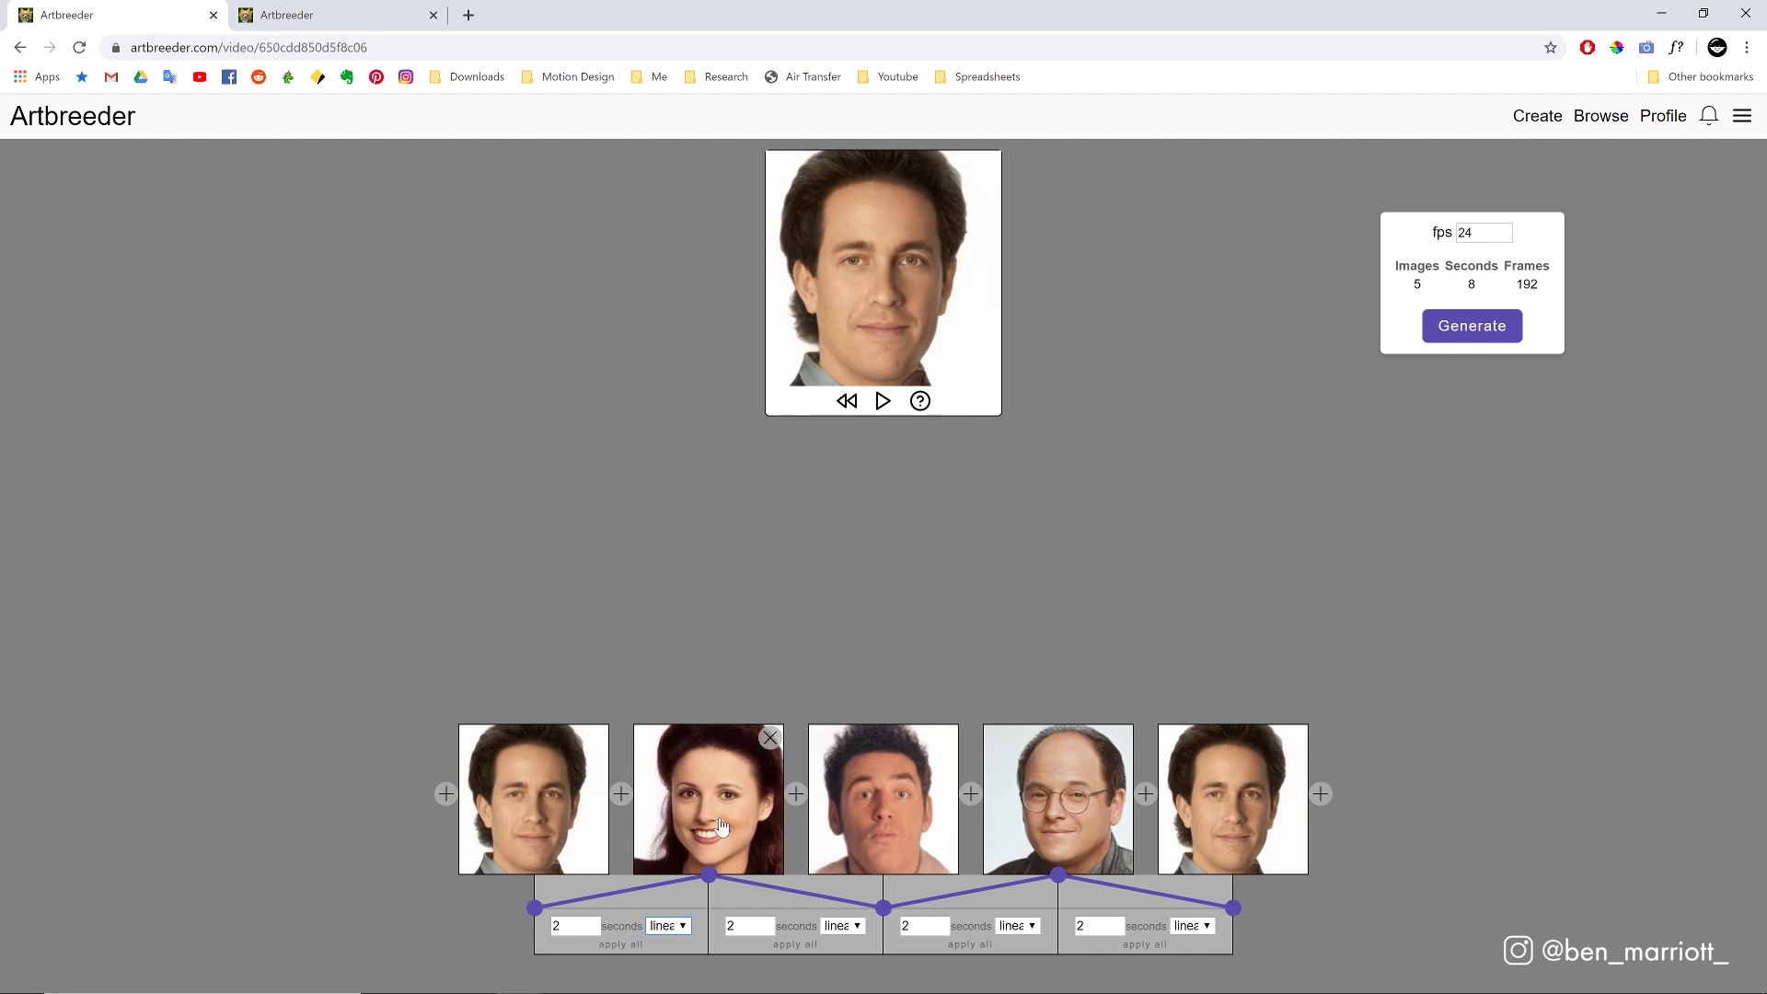
pyautogui.click(682, 926)
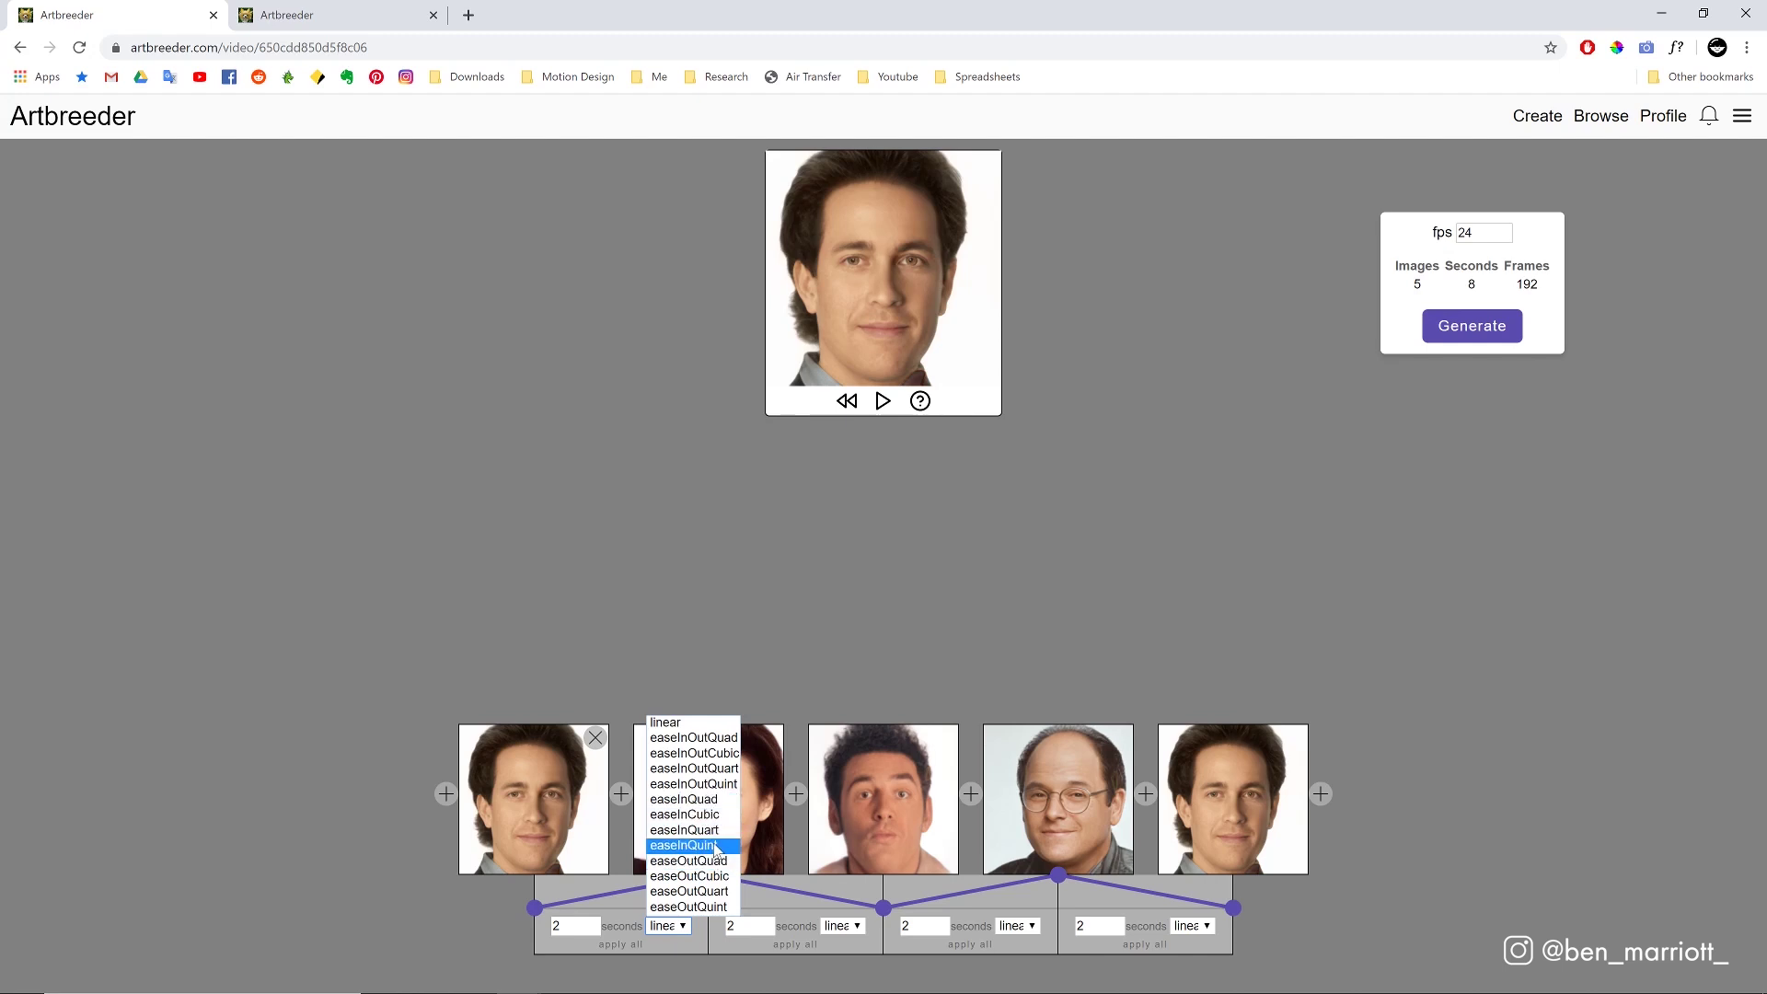
pyautogui.click(692, 769)
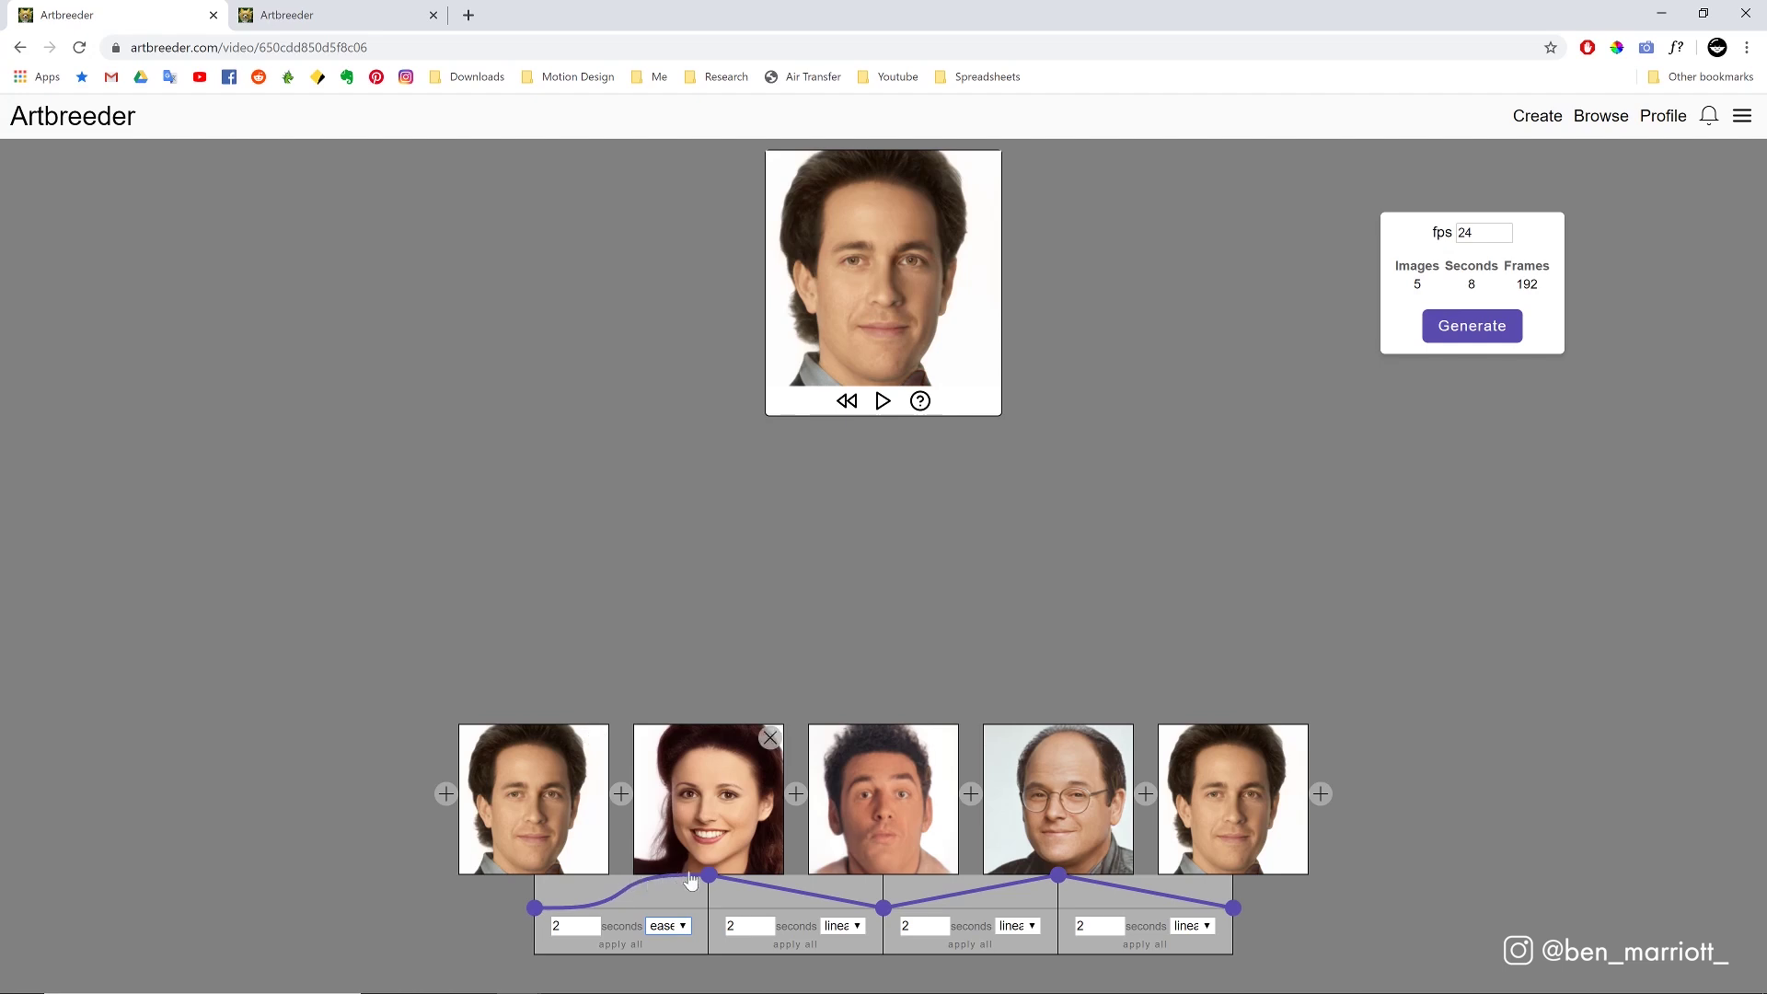
pyautogui.click(674, 925)
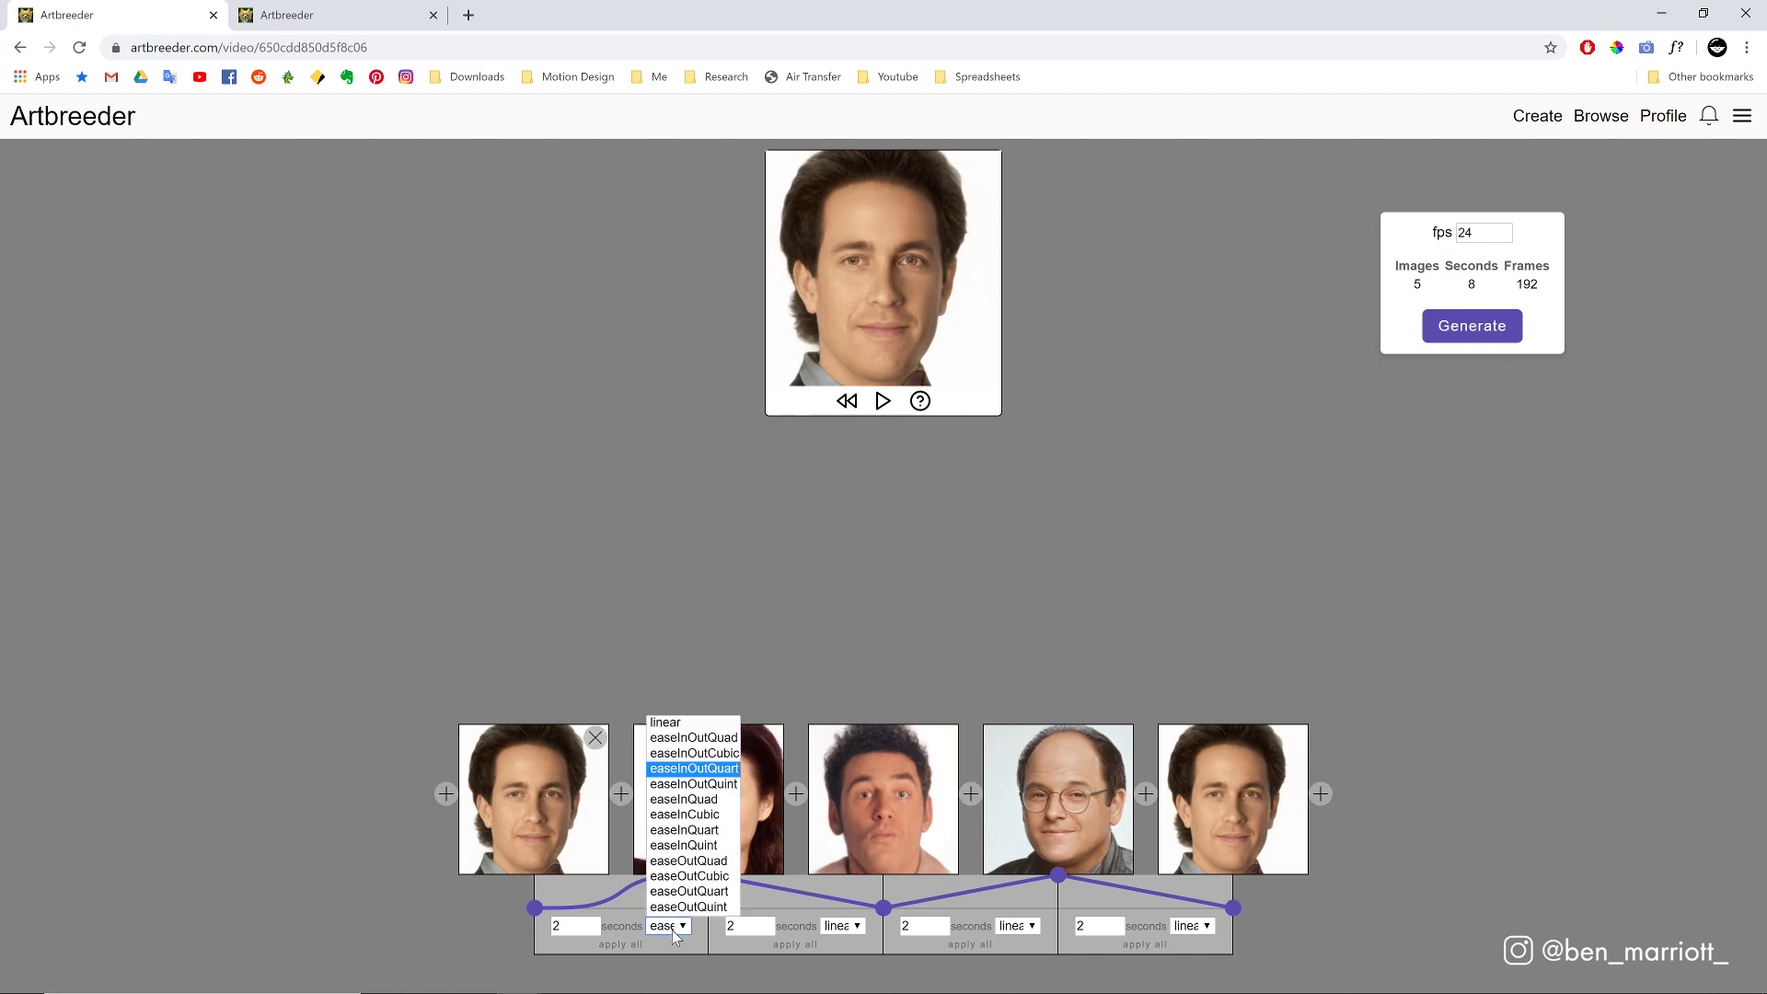
pyautogui.click(657, 731)
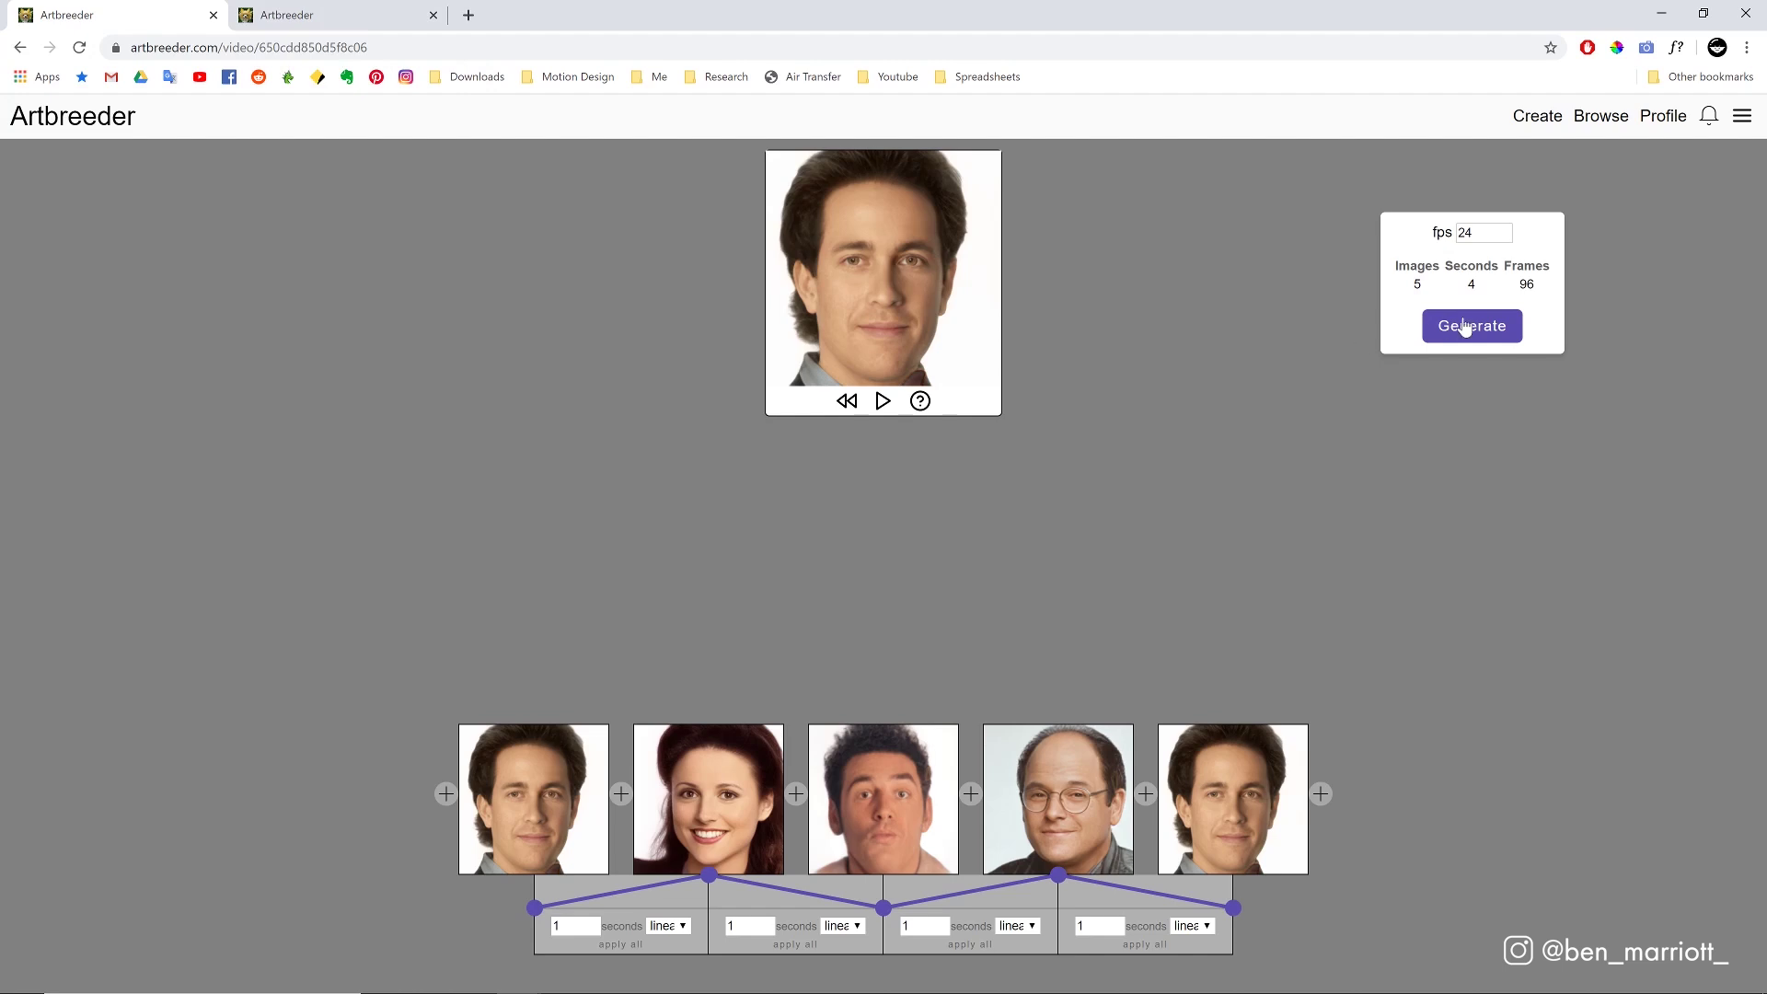
pyautogui.click(304, 20)
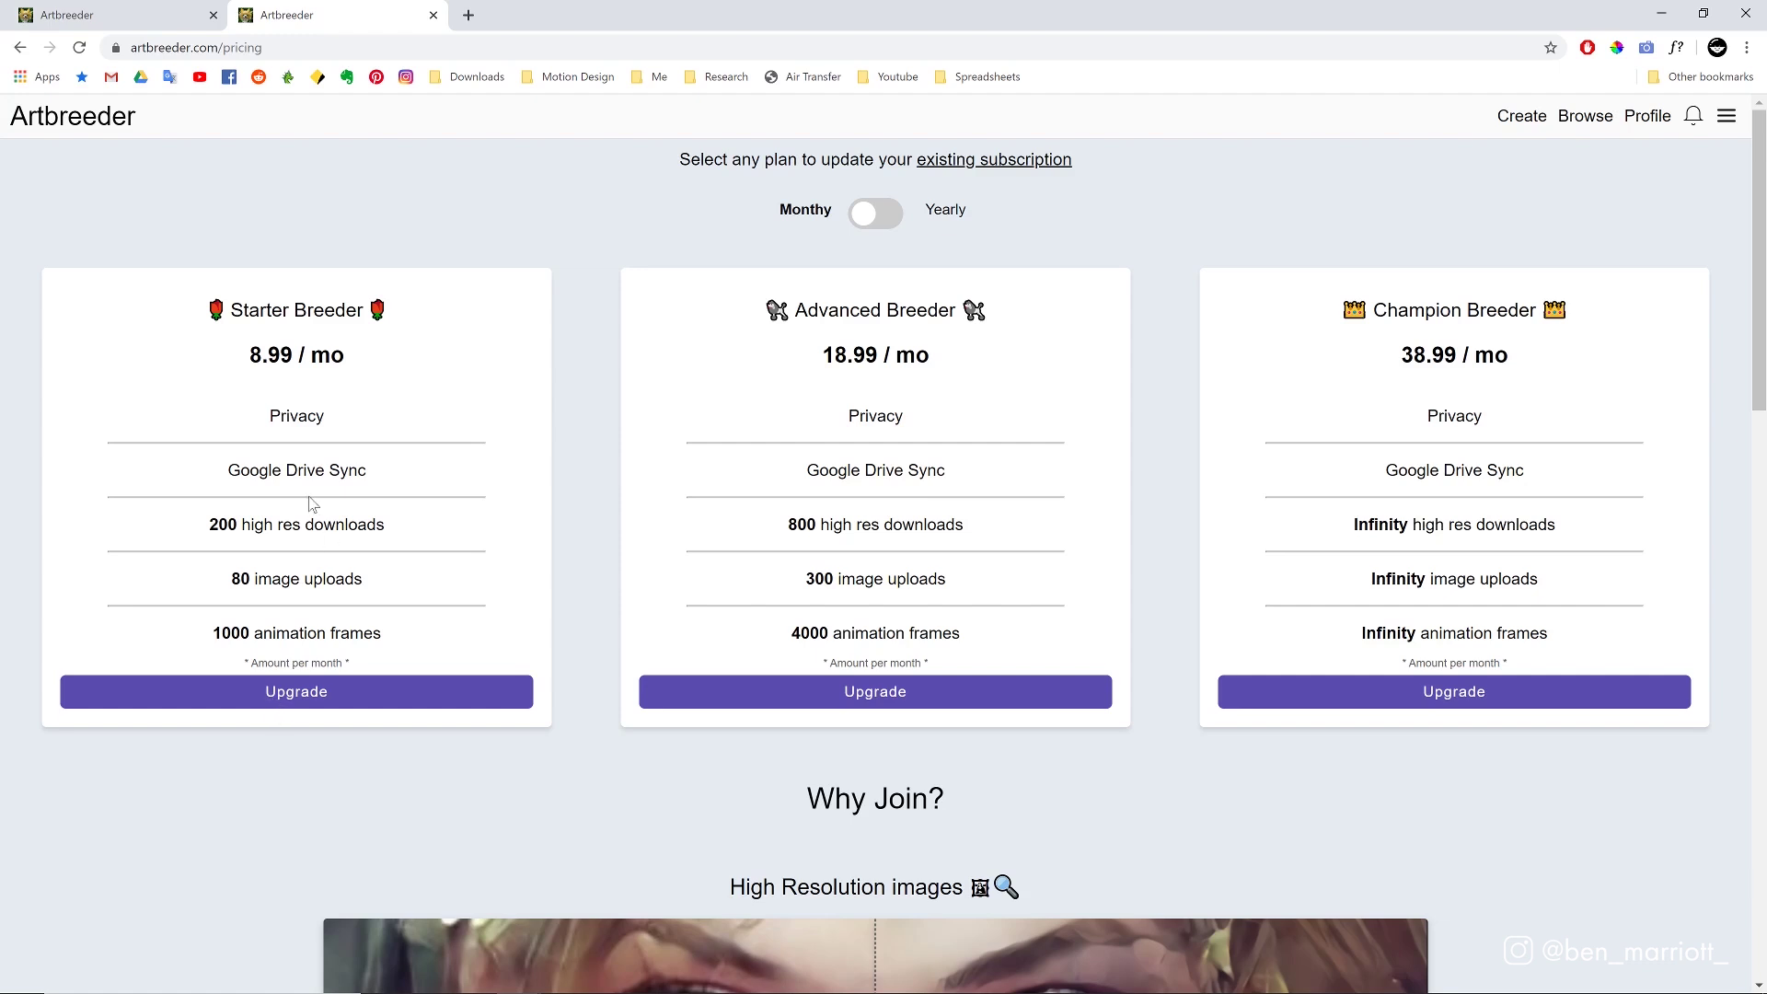
pyautogui.hotkey('ctrl', 'shift', 'Tab')
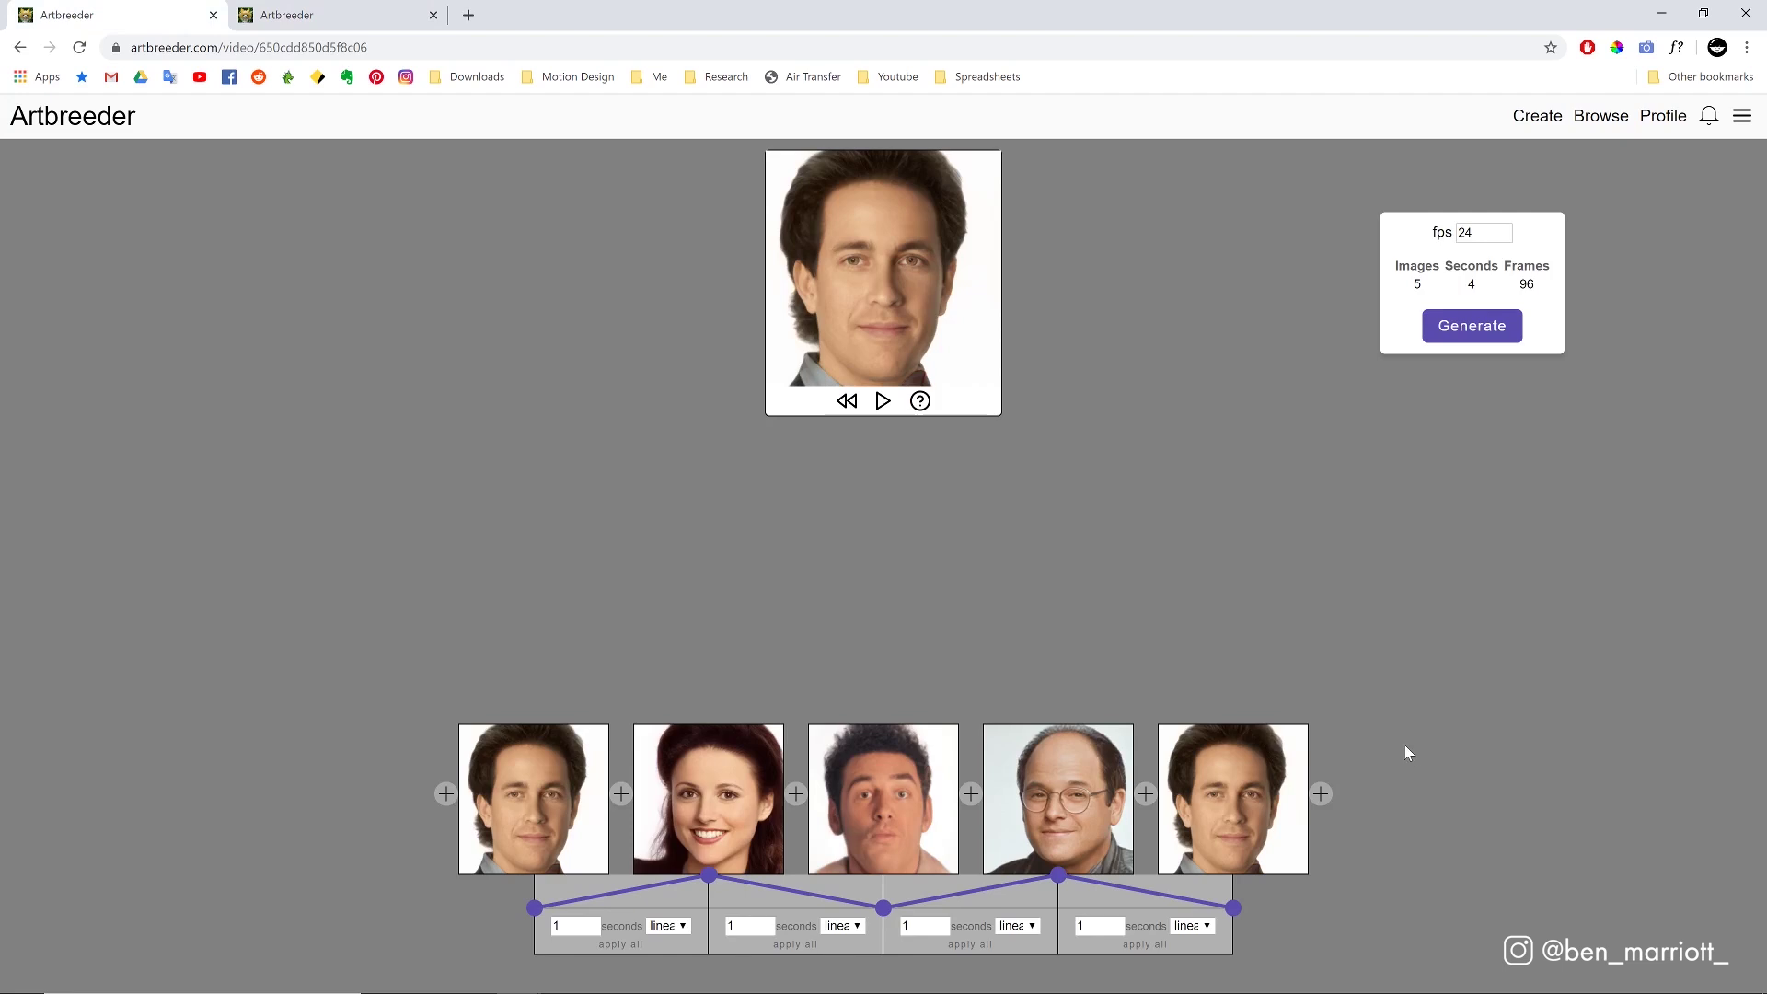
# Preview and rewind the morph animation, then generate the video
pyautogui.click(883, 406)
pyautogui.click(847, 403)
pyautogui.click(1469, 328)
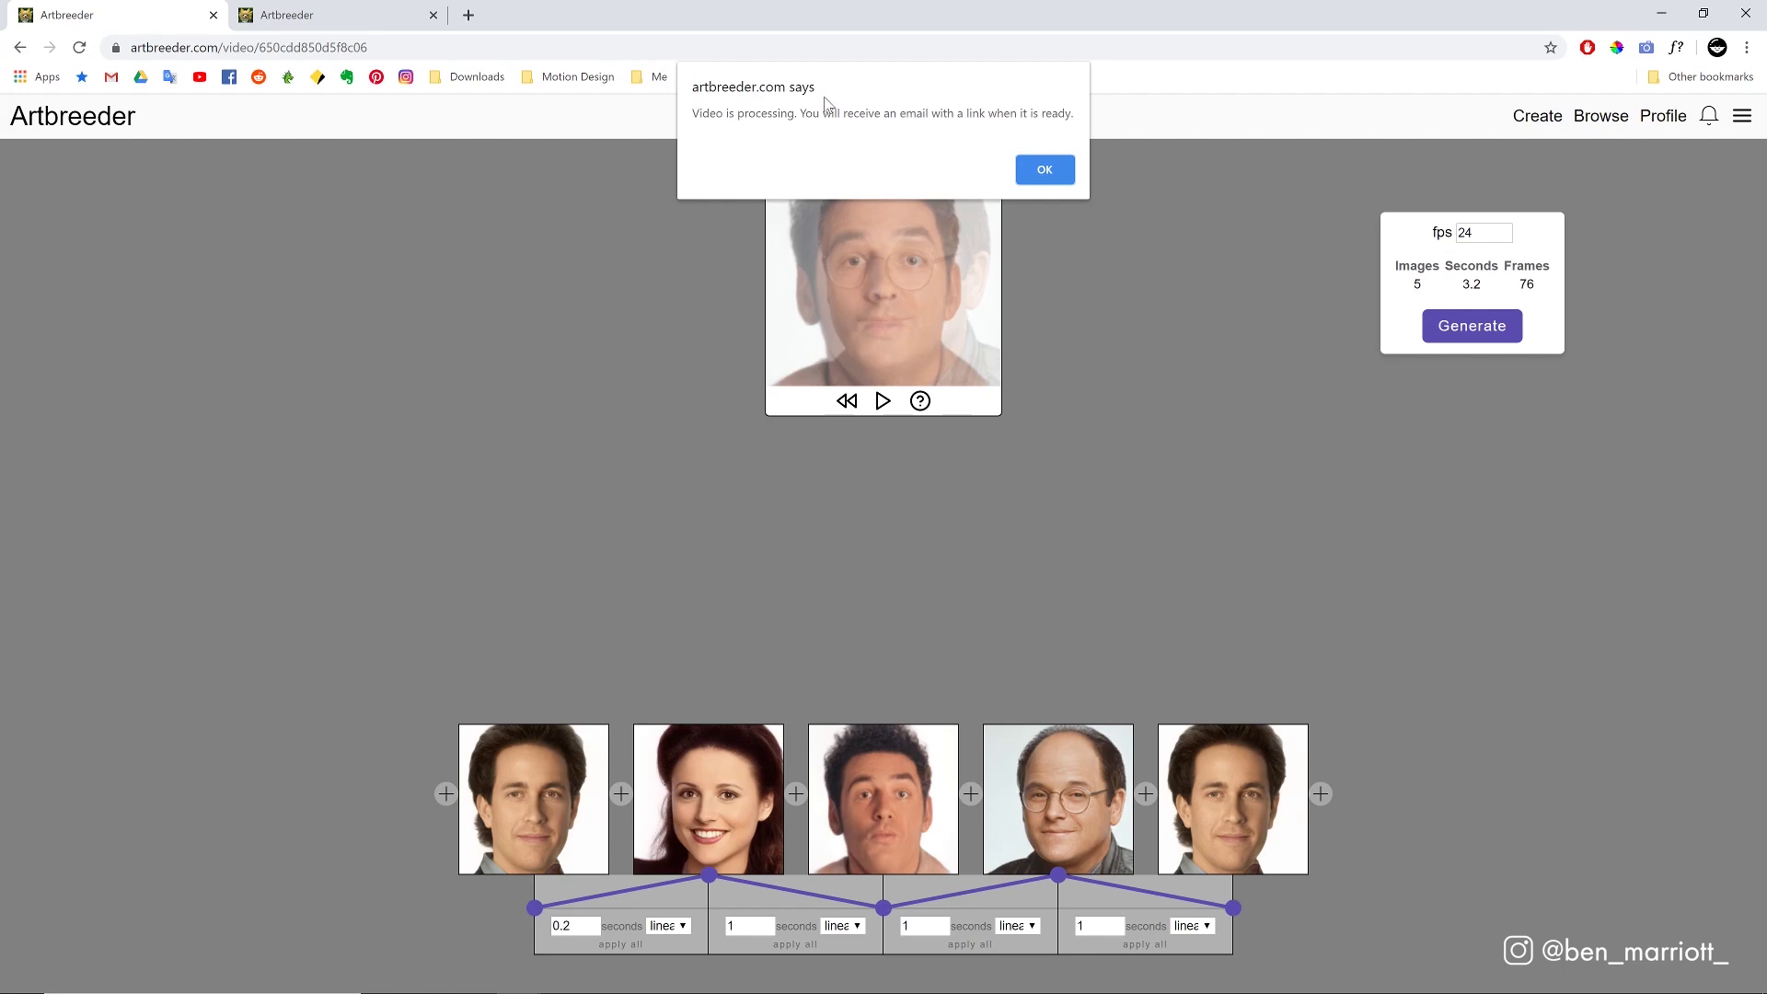